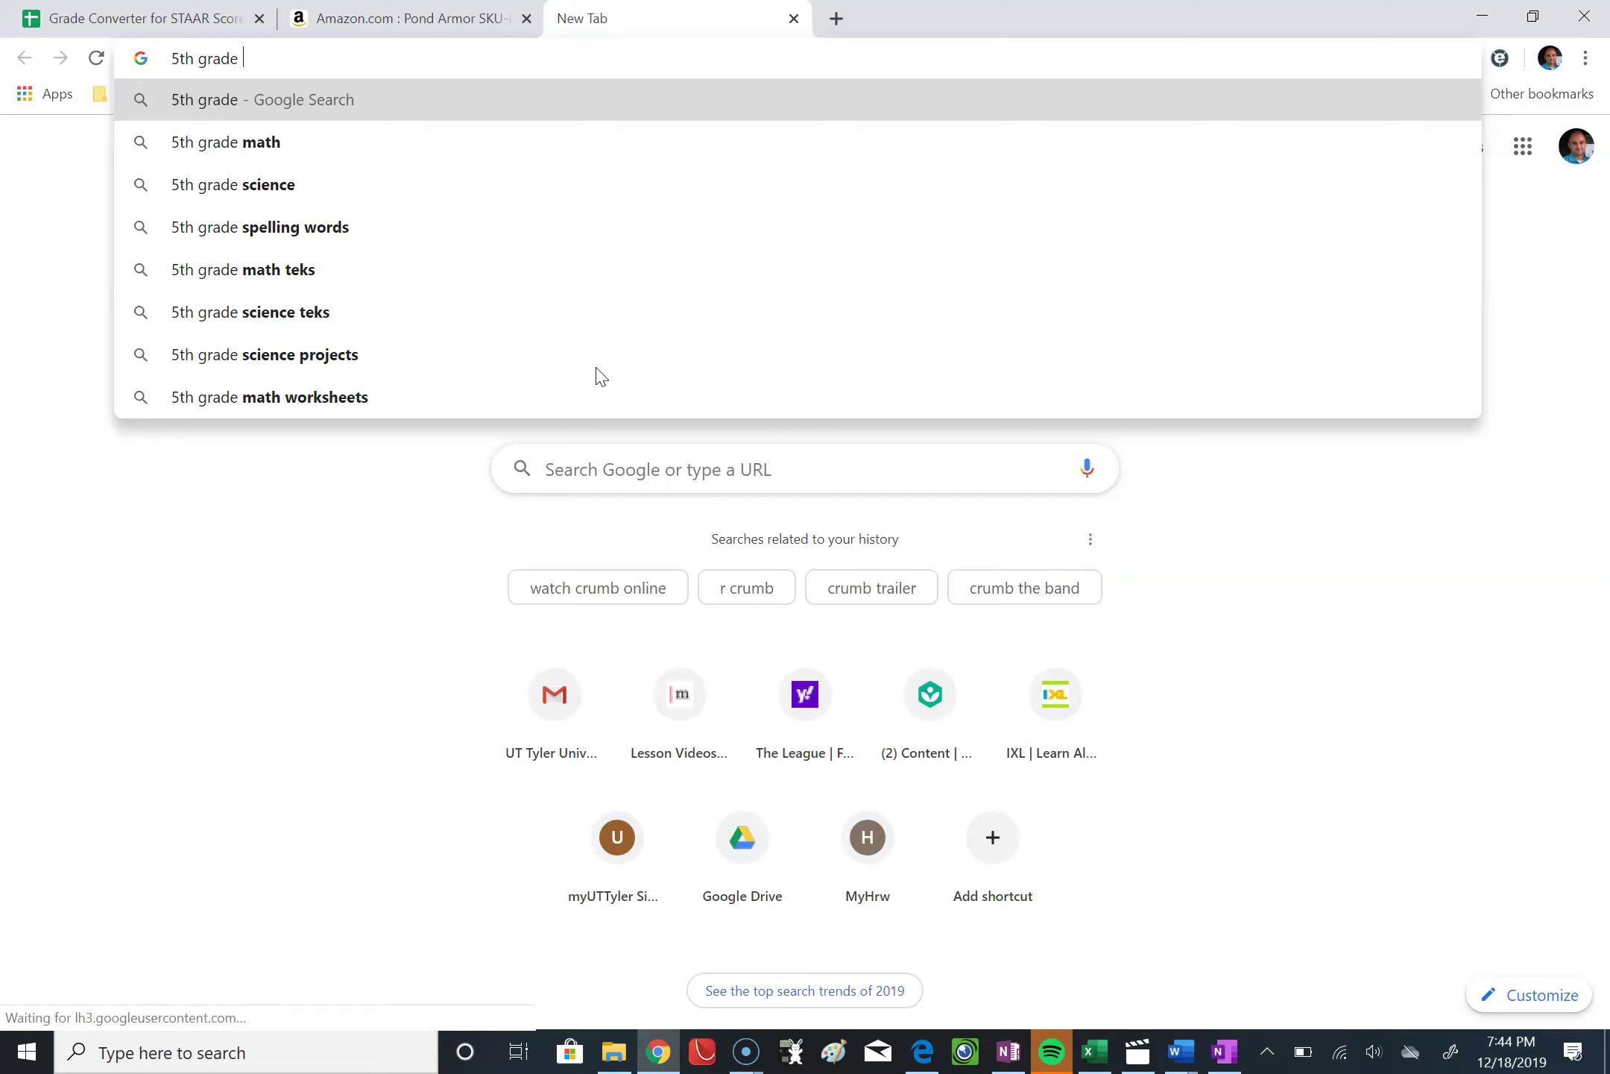
Search the web for "5th grade math staar raw score conversion".
{"action": "type", "text": "t"}
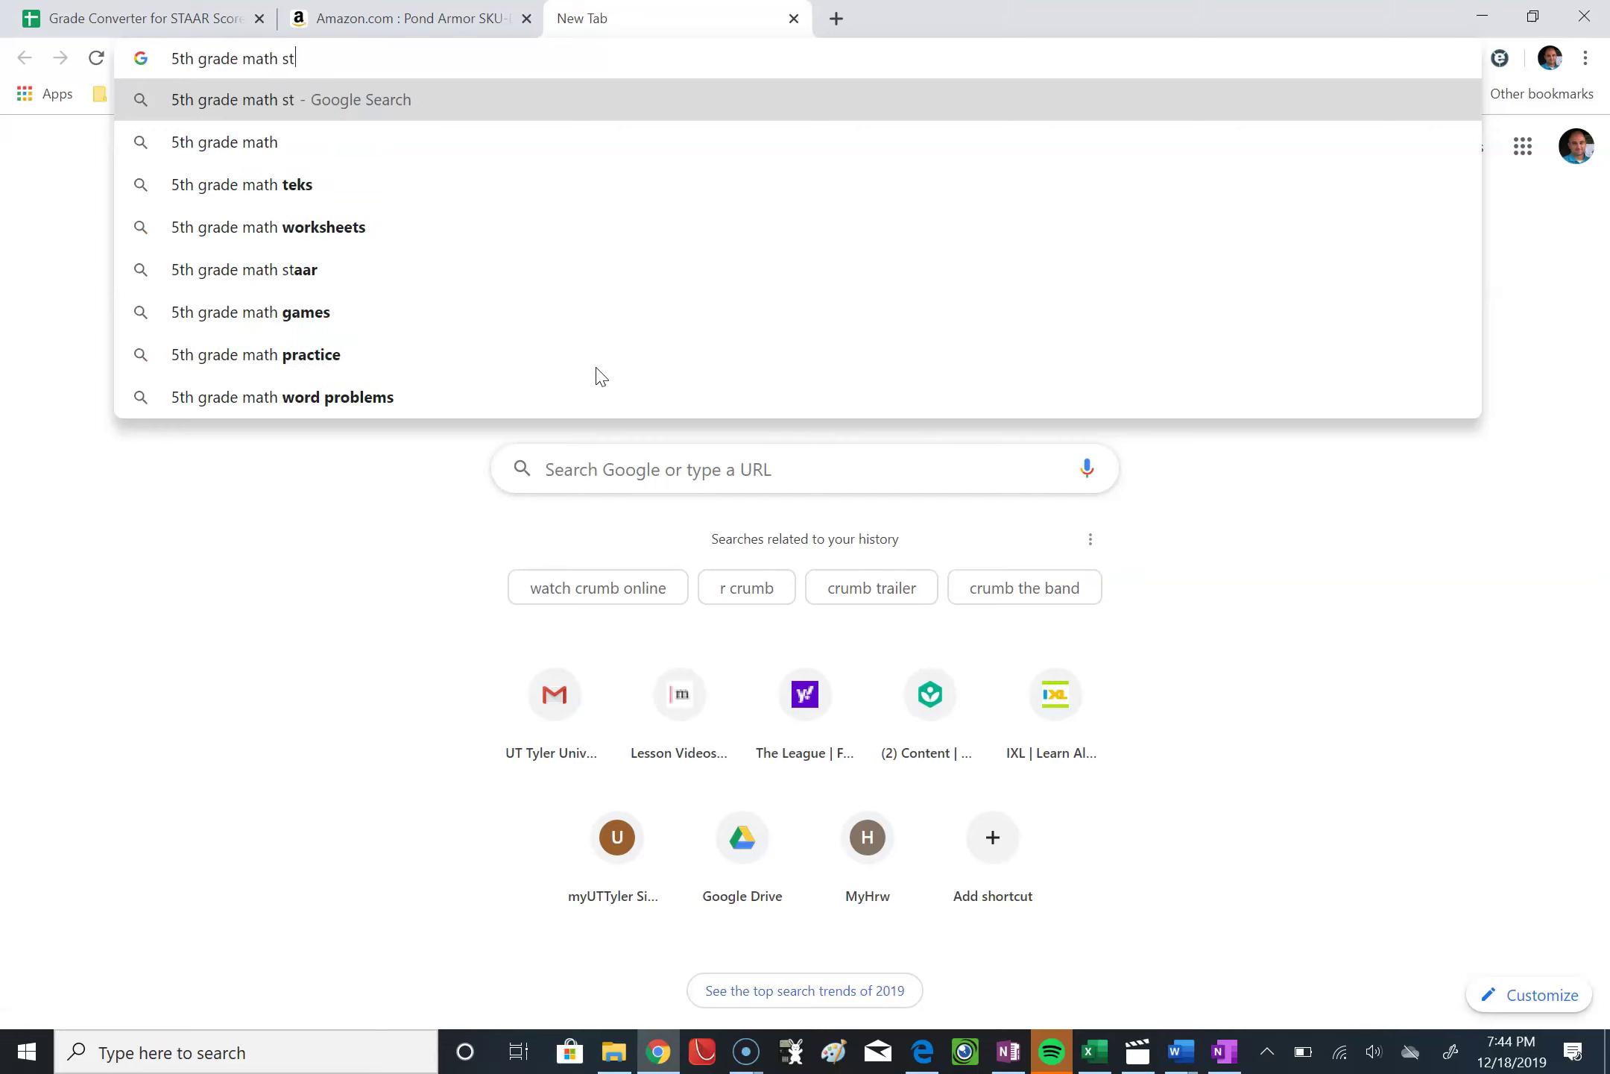
{"action": "type", "text": "aar raw "}
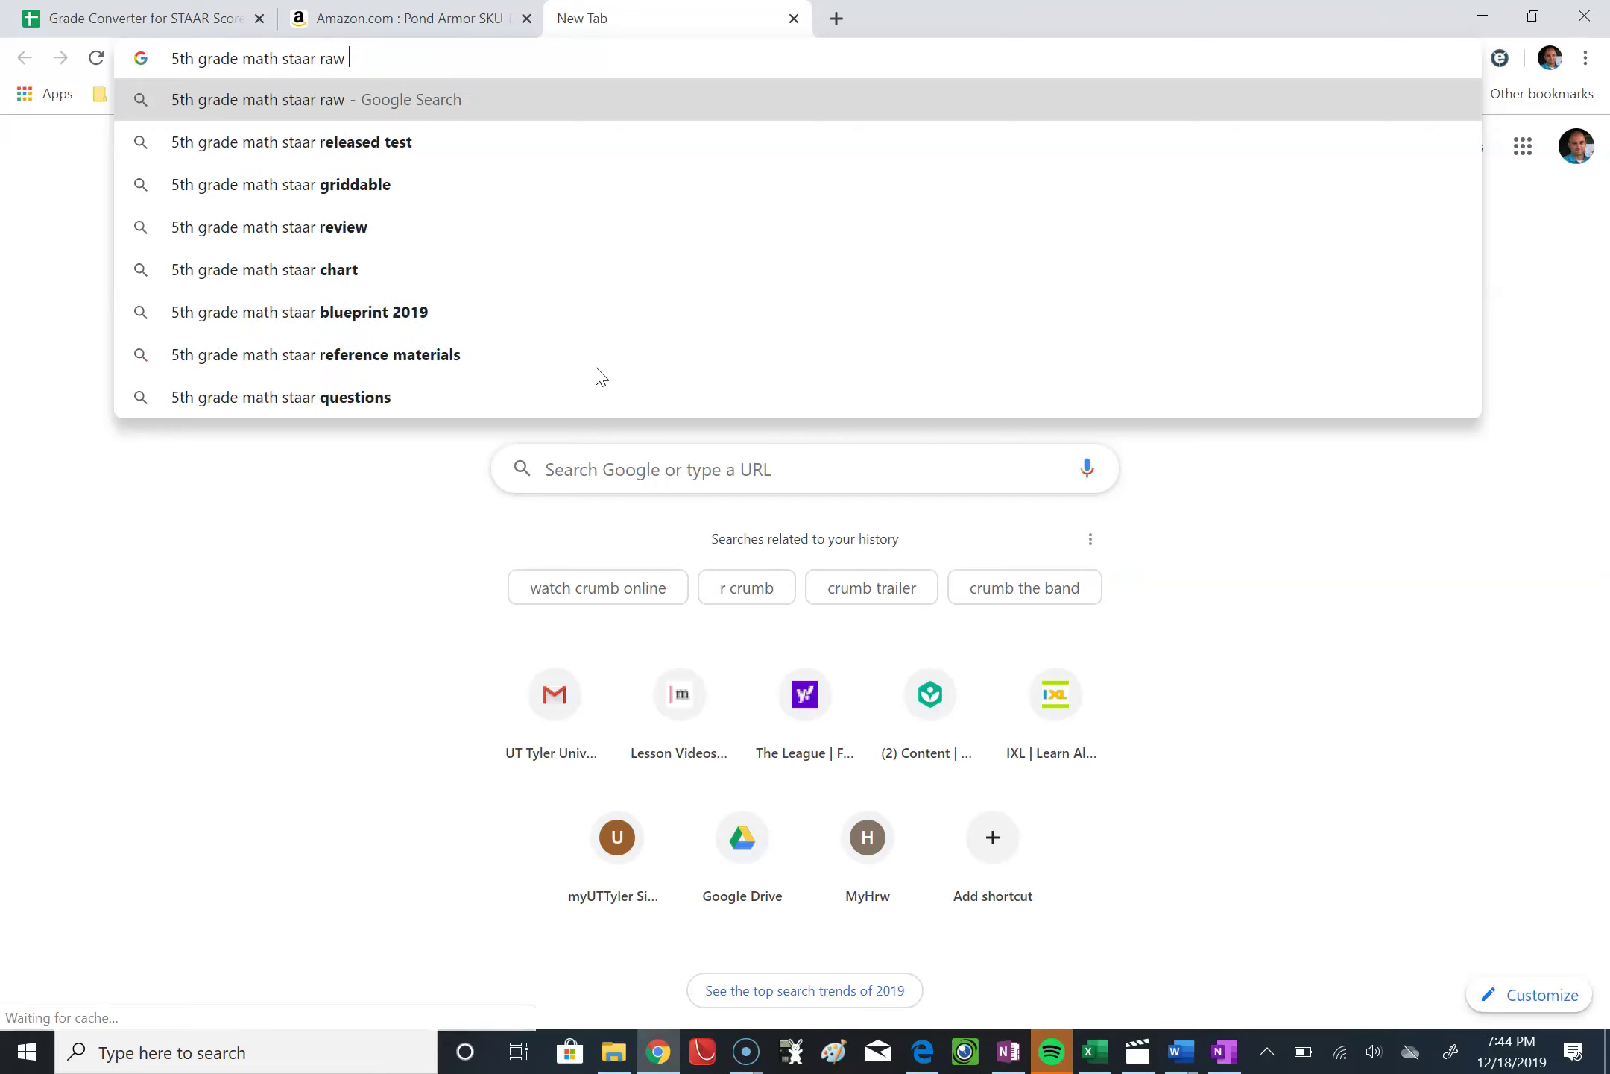
{"action": "type", "text": "score conversion"}
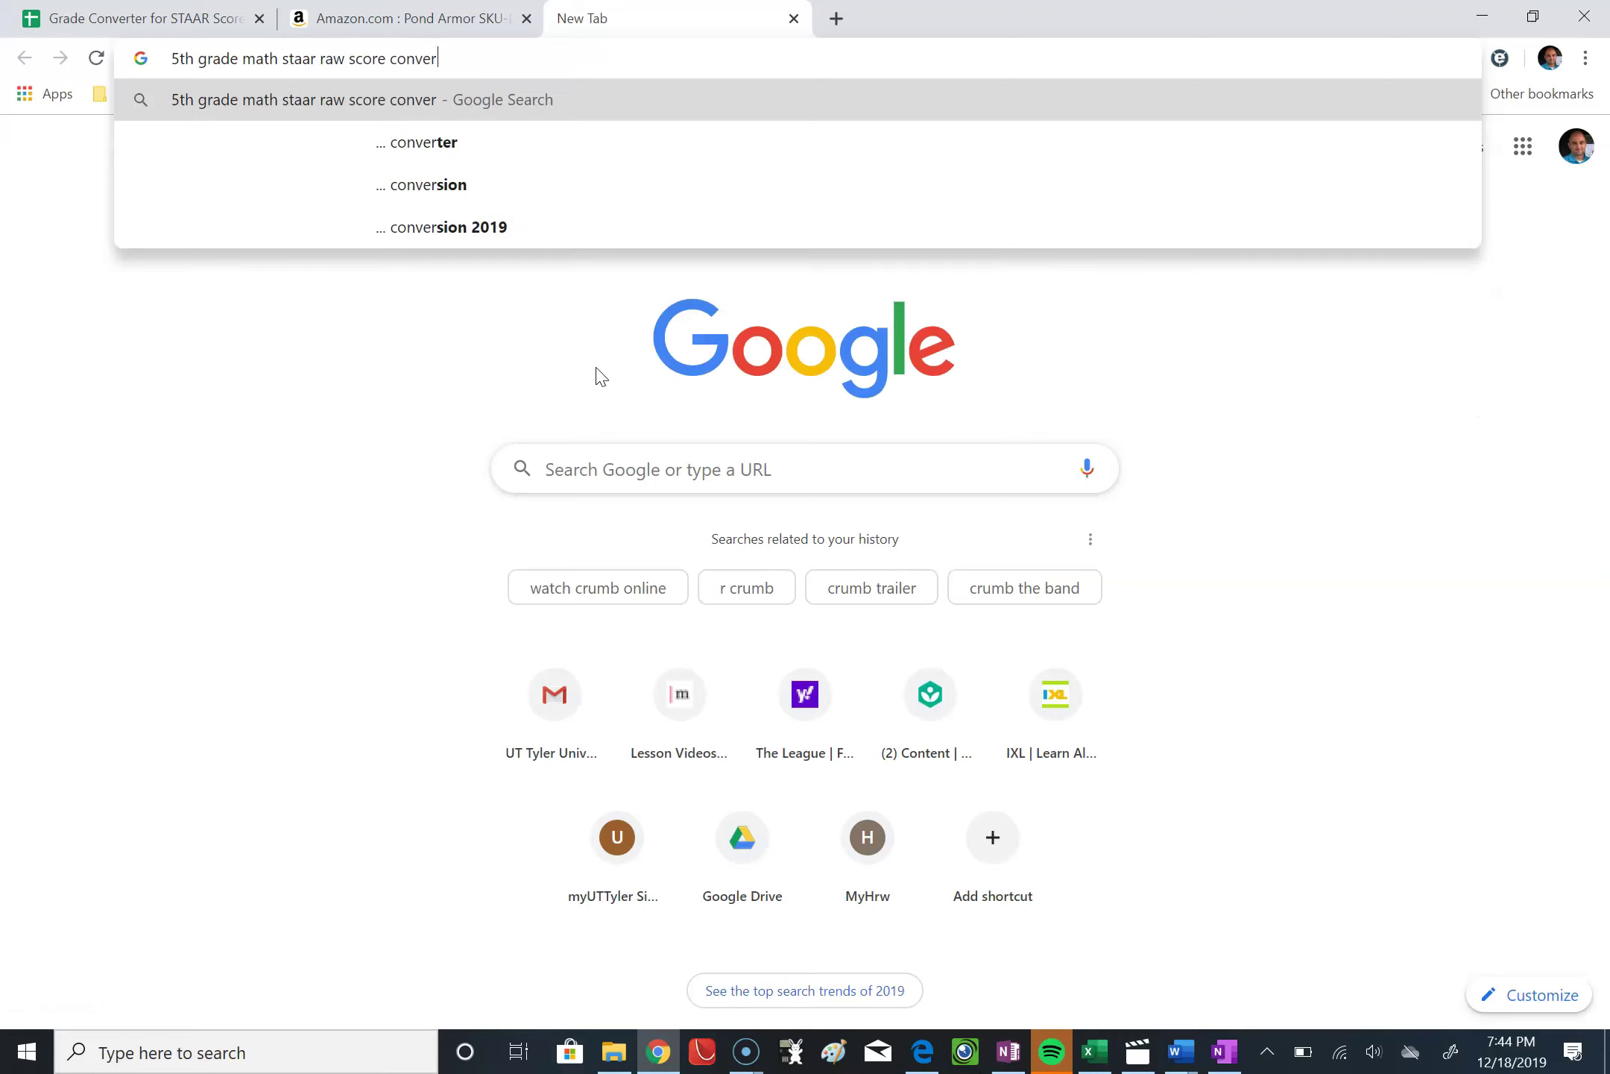
{"action": "key", "text": "Return"}
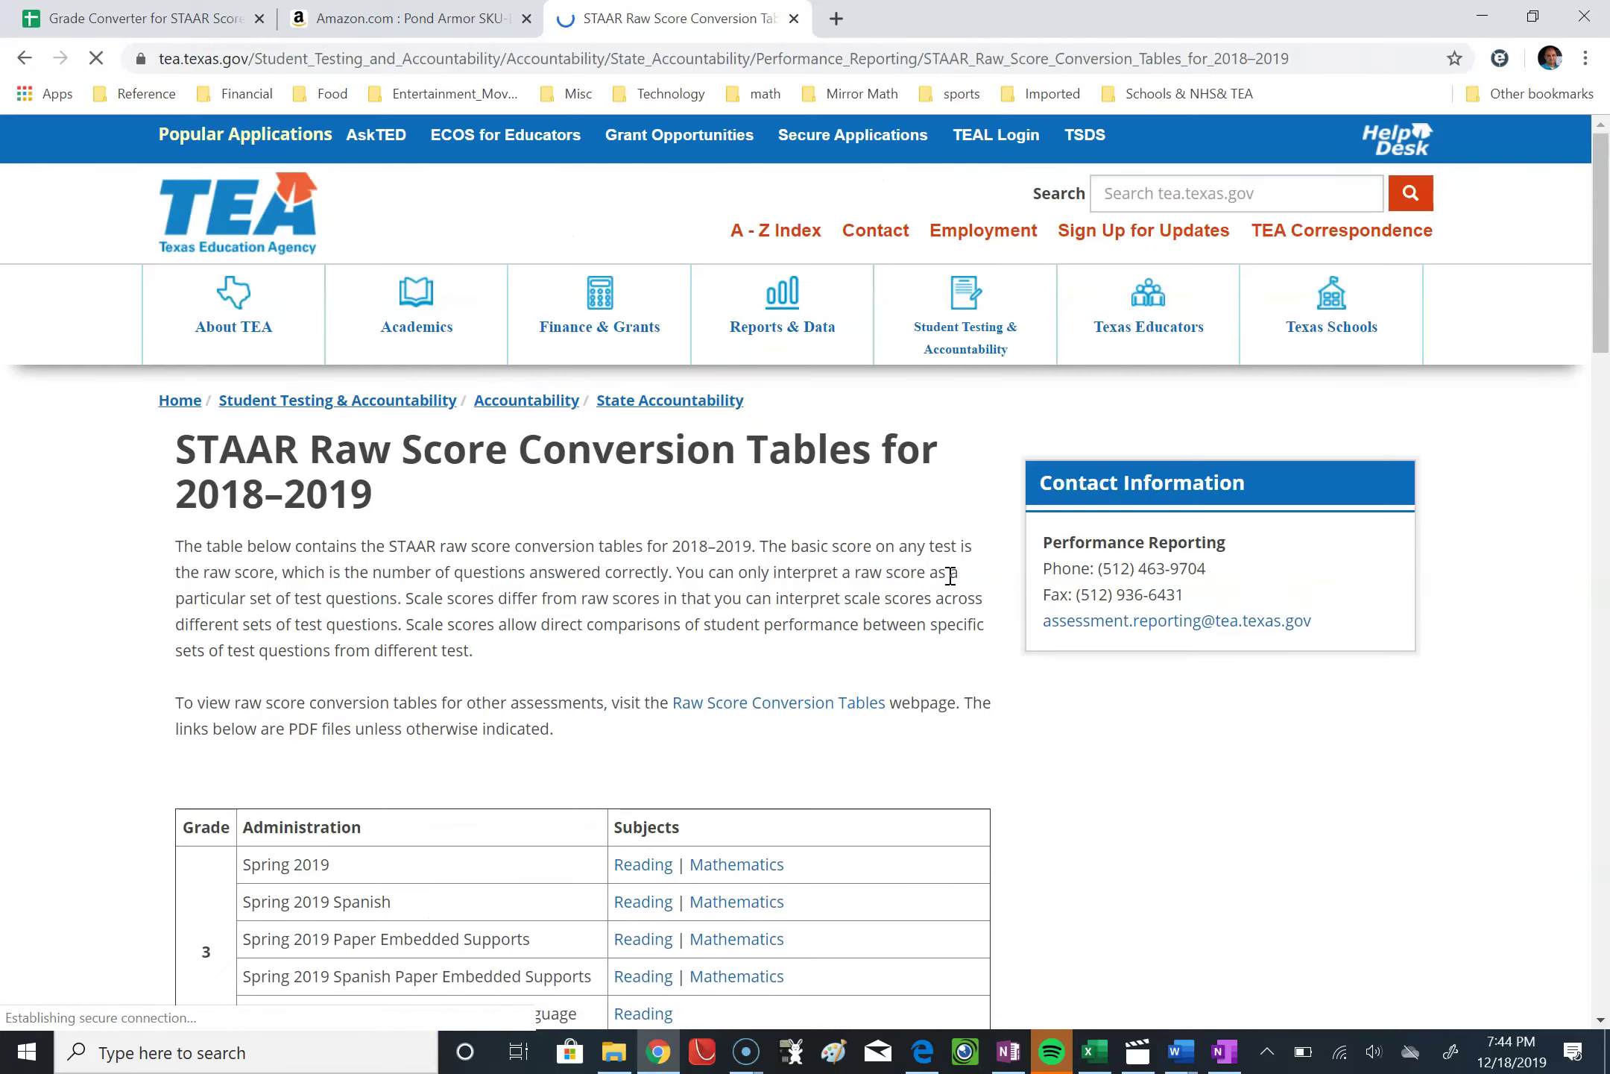
Open the May 2019 Grade 5 Mathematics raw score conversion table from the TEA list and read its performance levels.
{"action": "scroll", "coordinate": [954, 584], "scroll_direction": "down", "scroll_amount": 4}
{"action": "scroll", "coordinate": [955, 584], "scroll_direction": "down", "scroll_amount": 4}
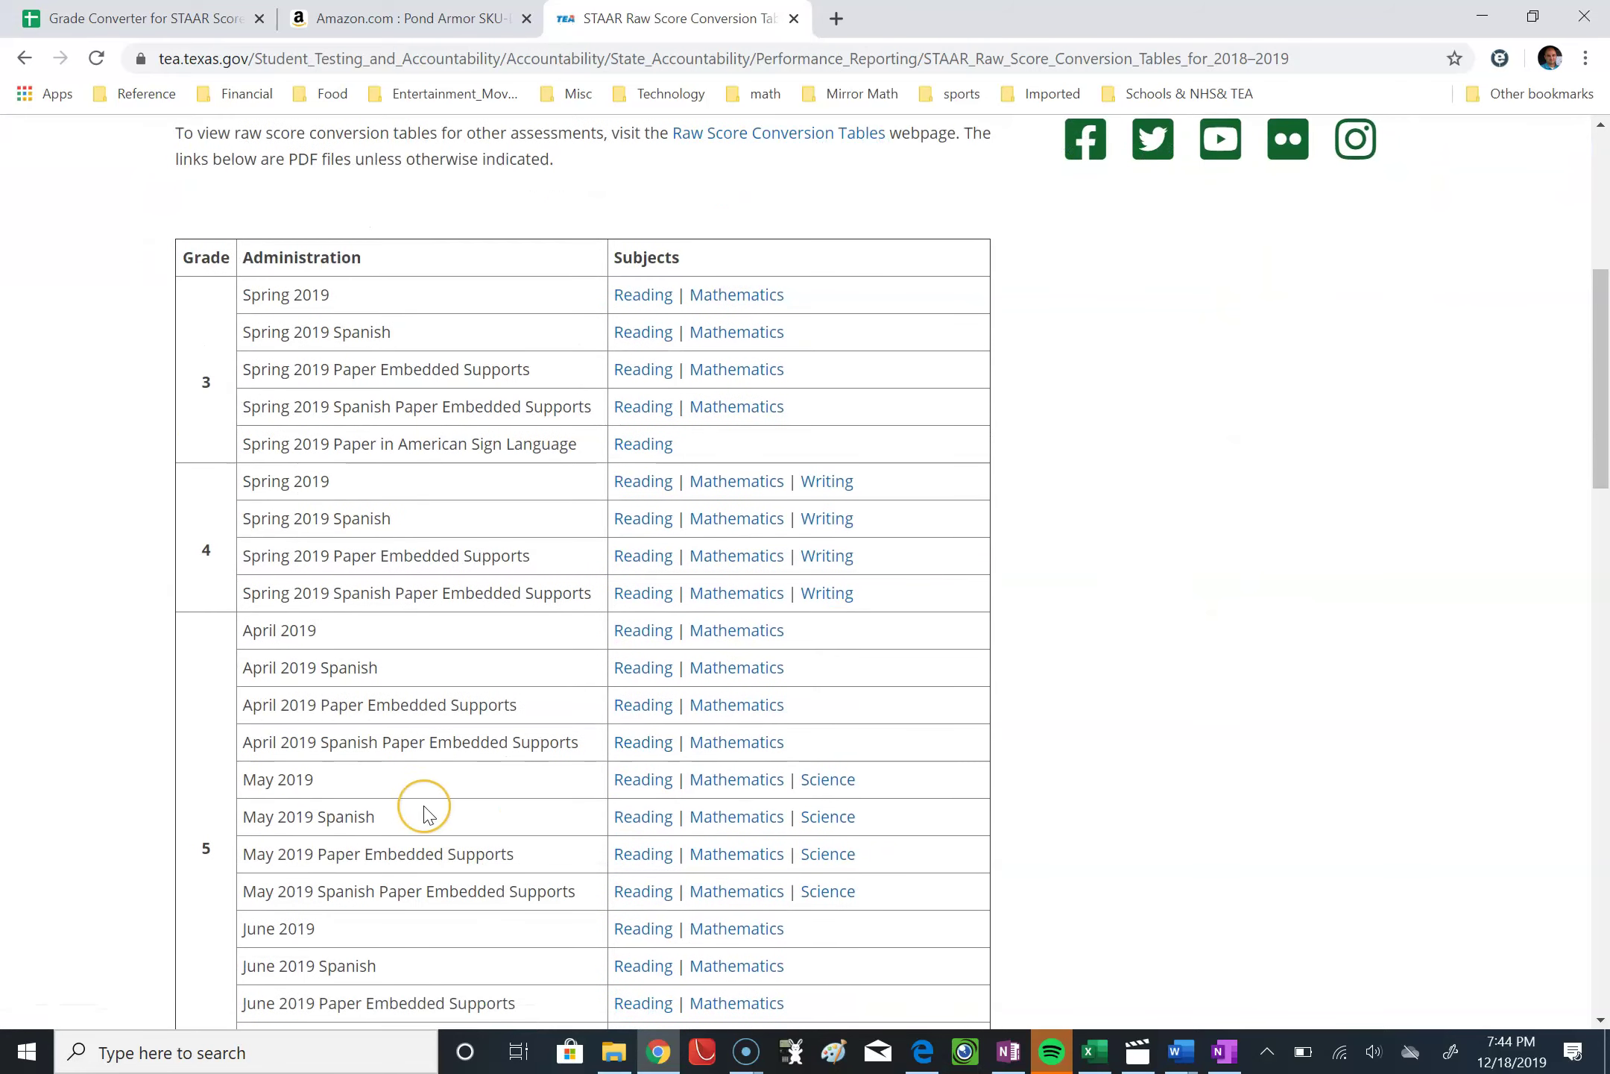
{"action": "left_click", "coordinate": [731, 792]}
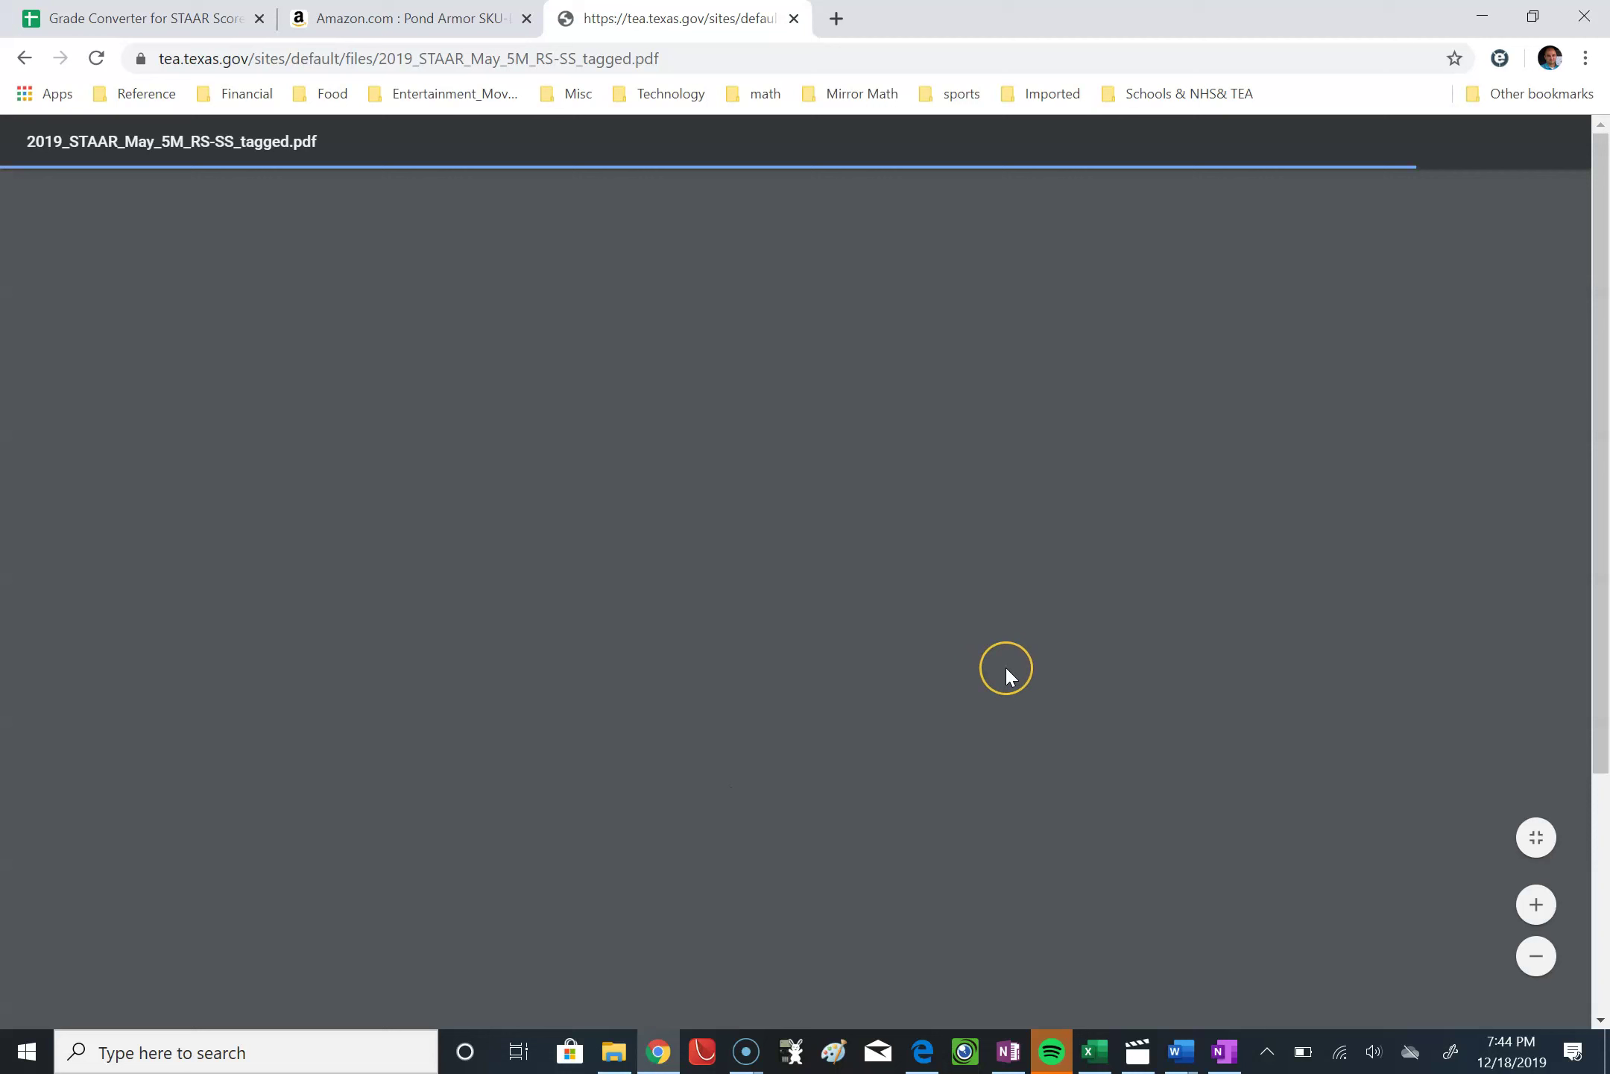
{"action": "scroll", "coordinate": [1007, 674], "scroll_direction": "down", "scroll_amount": 1}
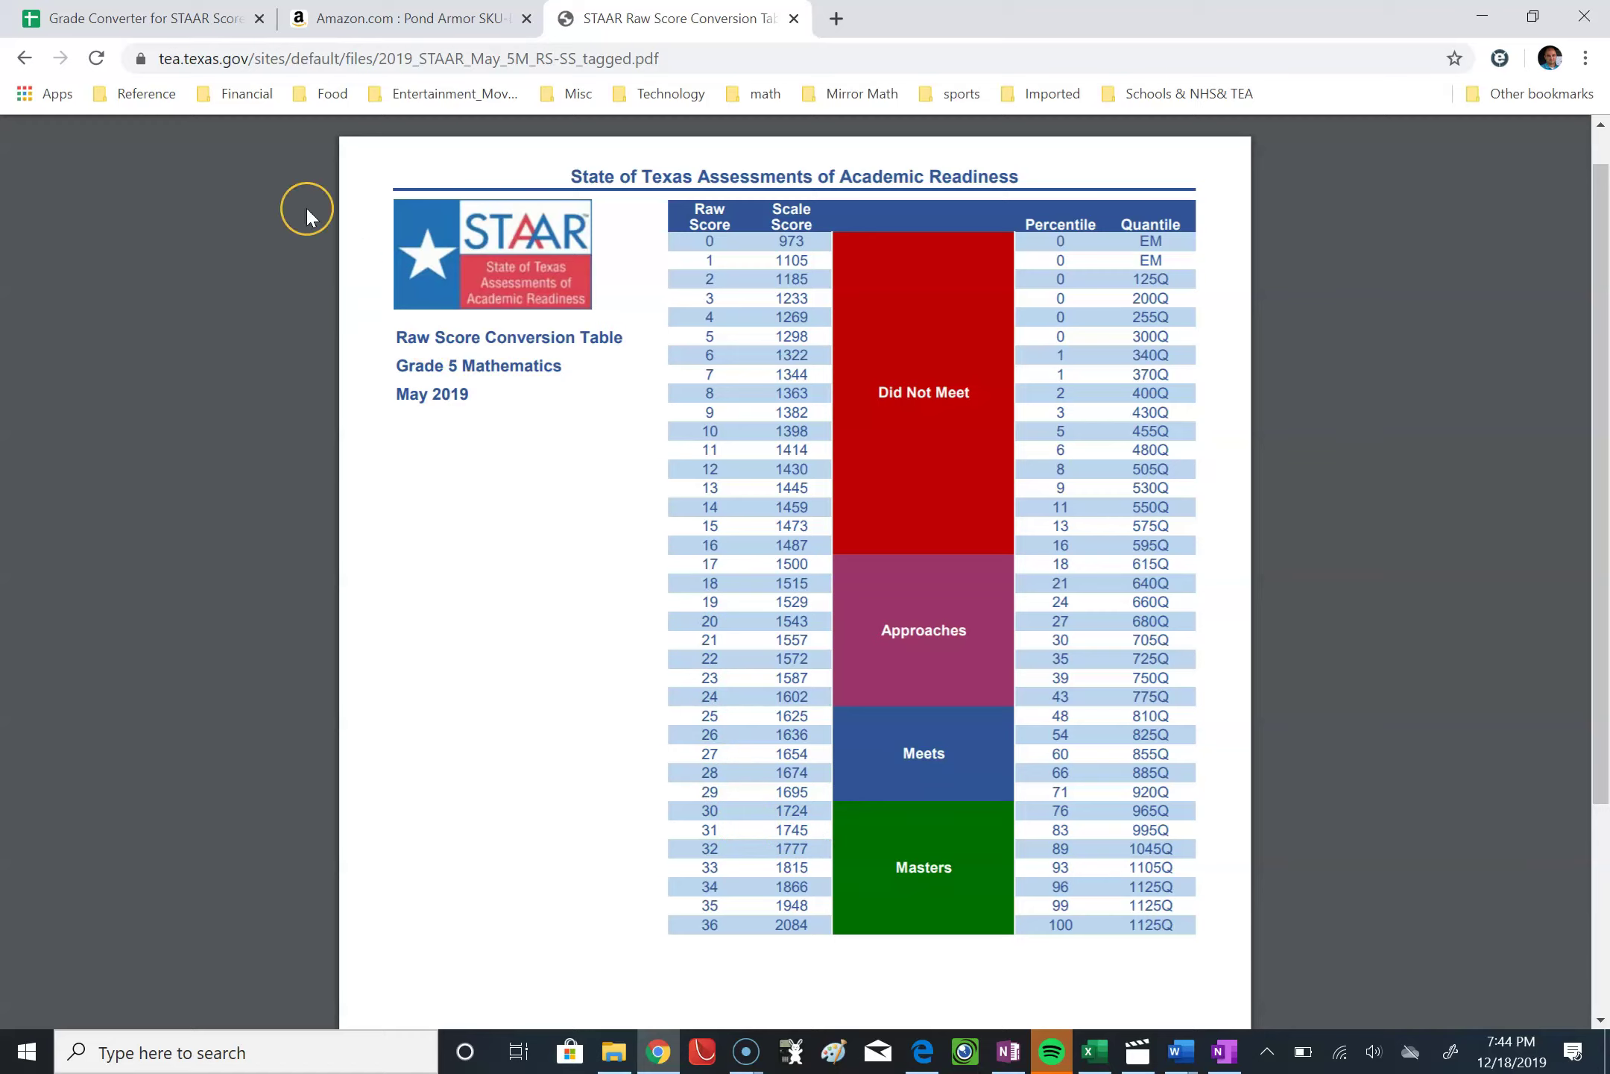
Switch to the Grade Converter for STAAR Score spreadsheet and set the first current score in A2 to 17.
{"action": "left_click", "coordinate": [178, 13]}
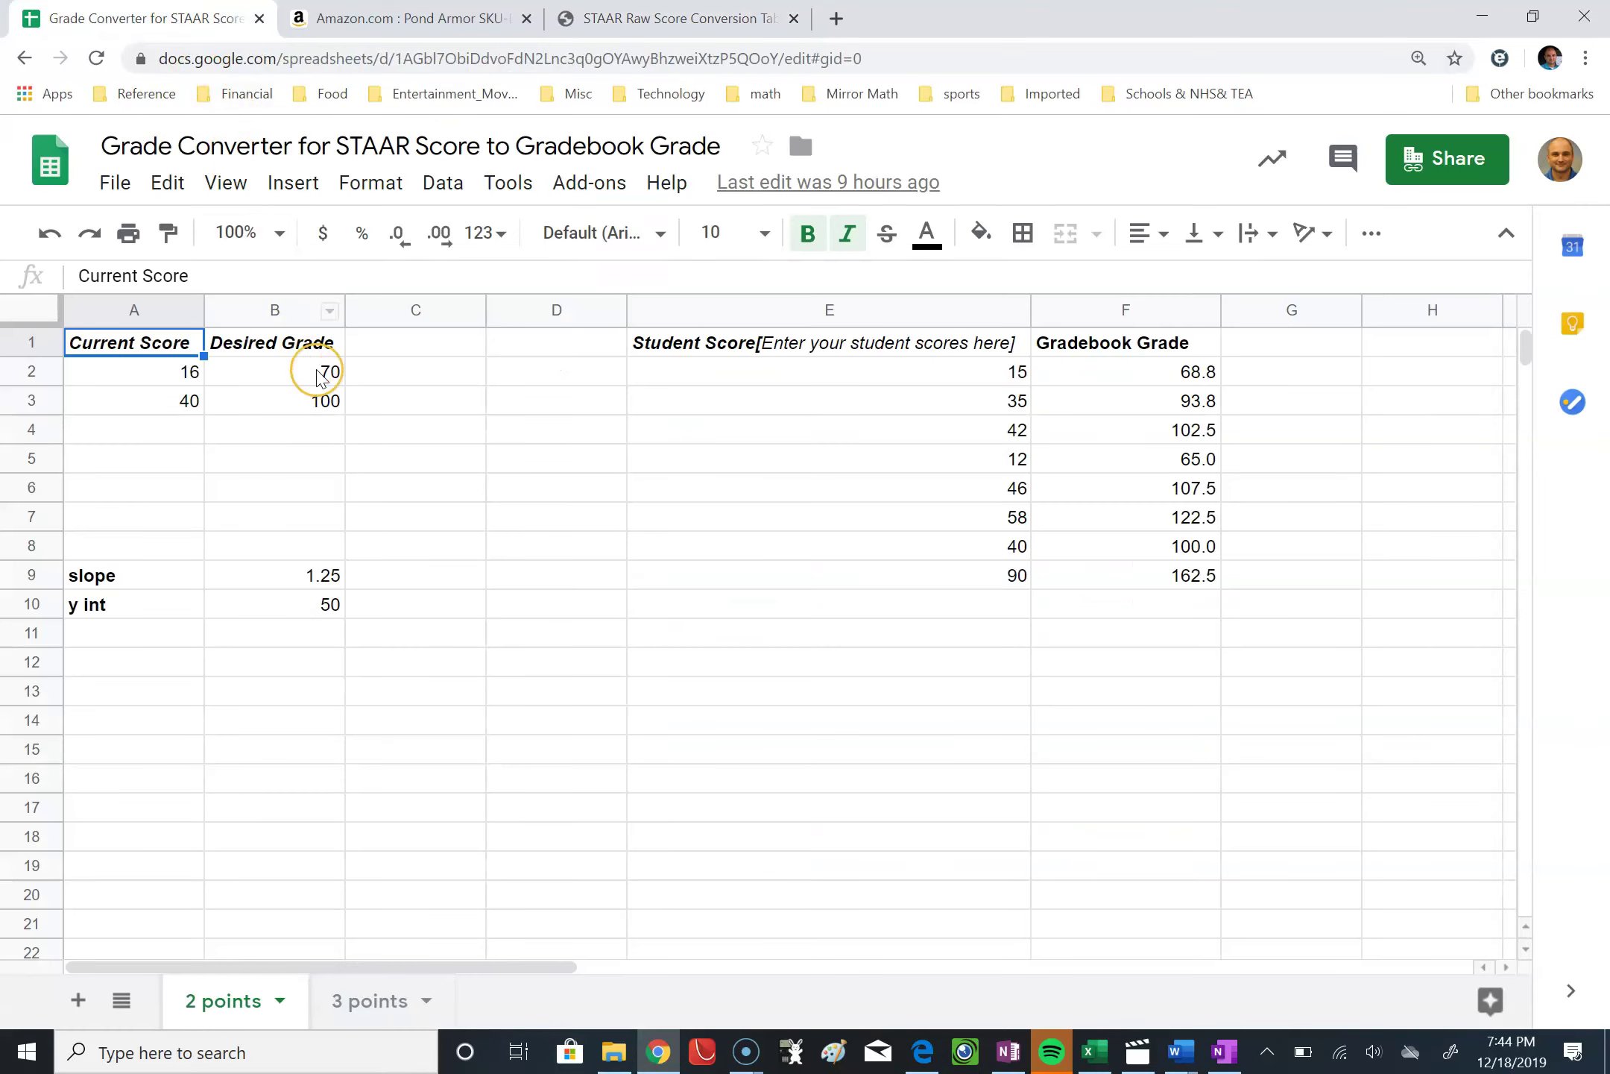
{"action": "left_click", "coordinate": [193, 371]}
{"action": "type", "text": "1"}
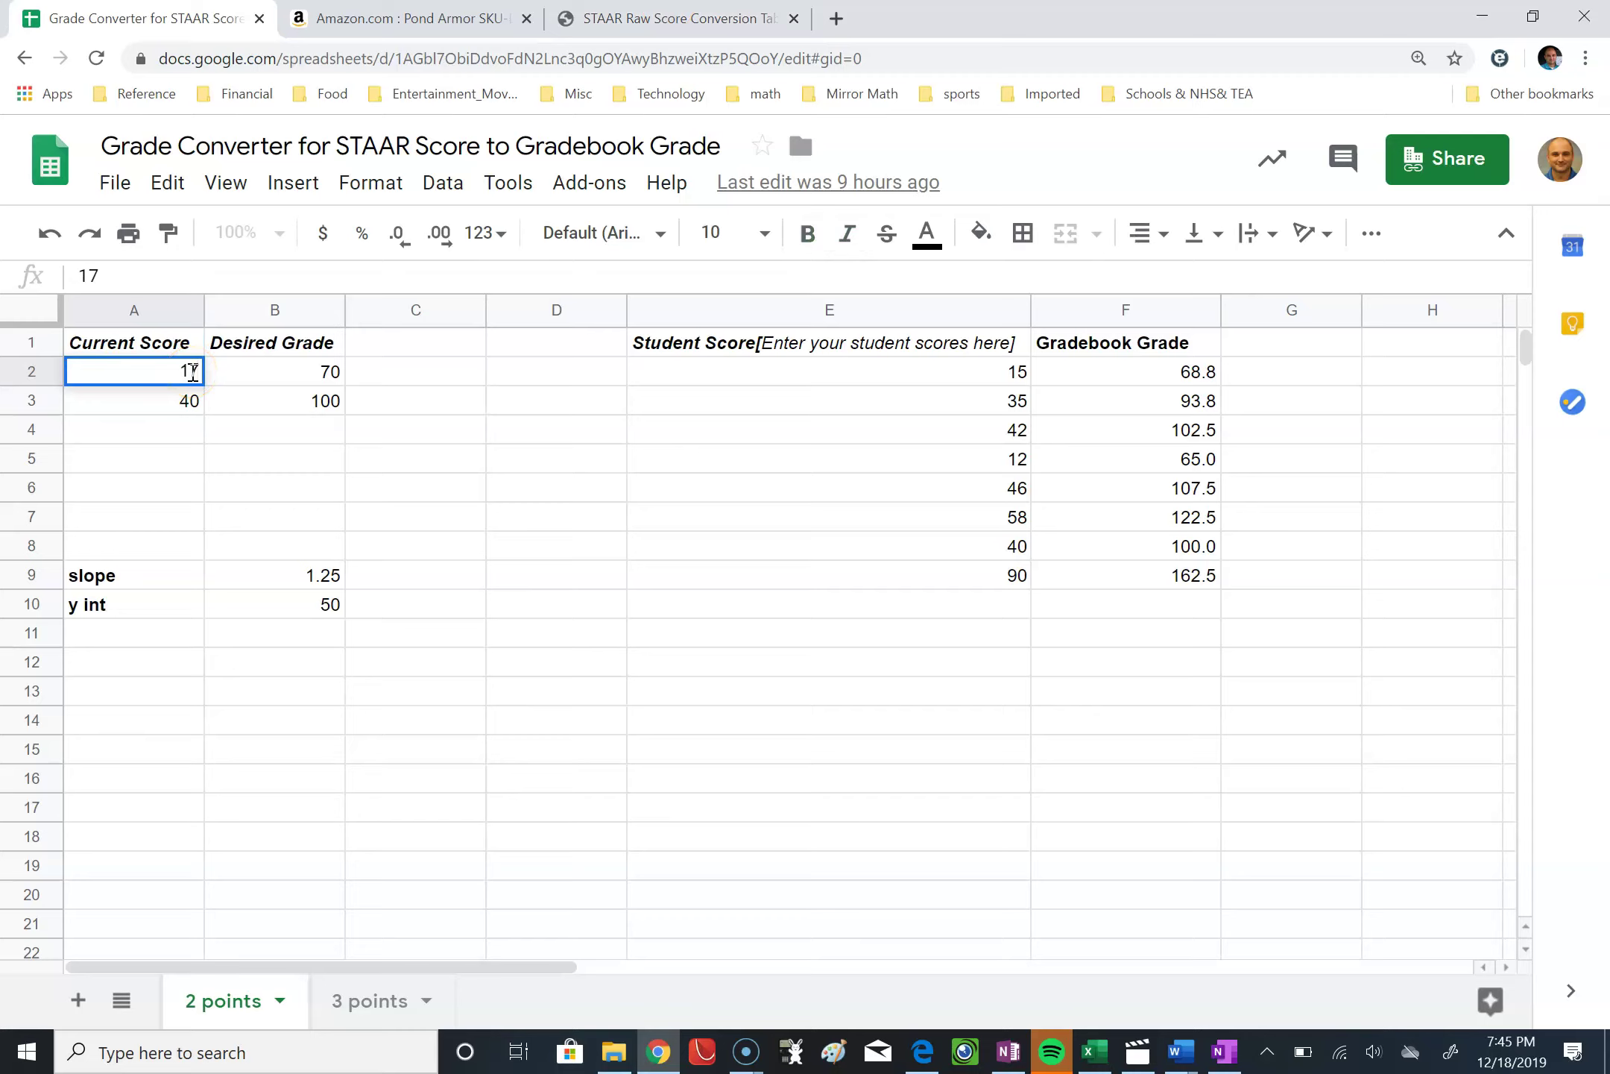
{"action": "left_click", "coordinate": [307, 372]}
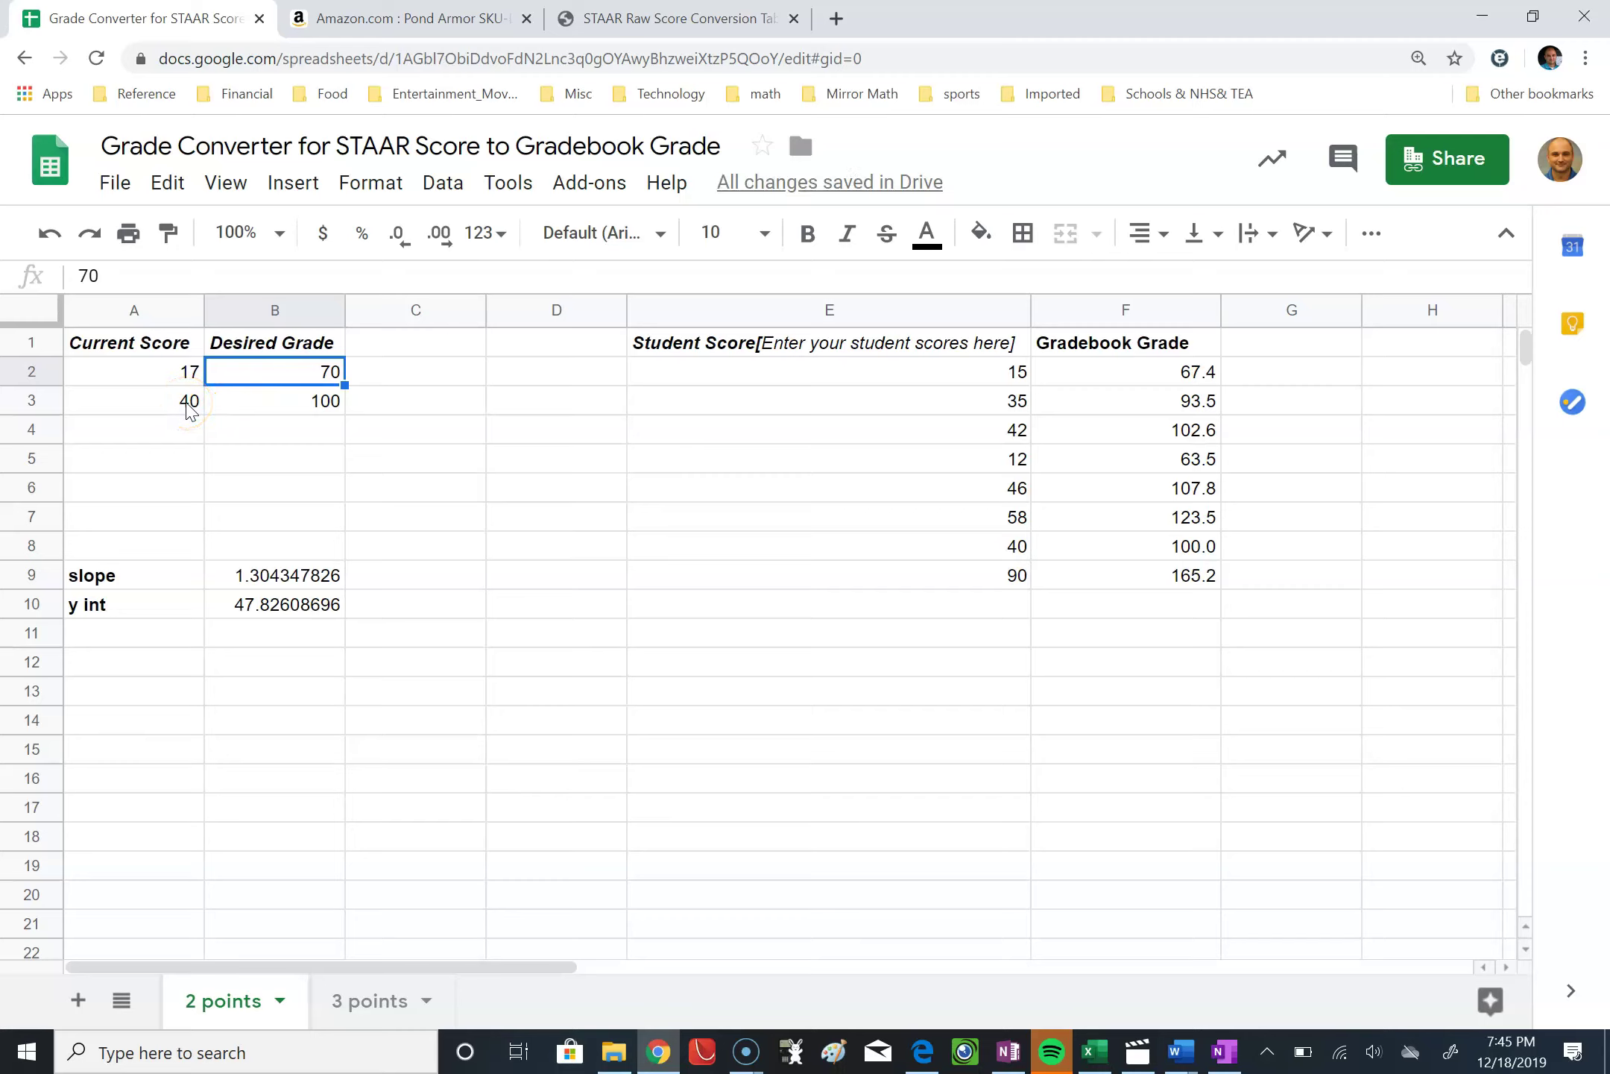
Set the second reference point to current score 30 in A3 and desired grade 95 in B3.
{"action": "left_click", "coordinate": [176, 405]}
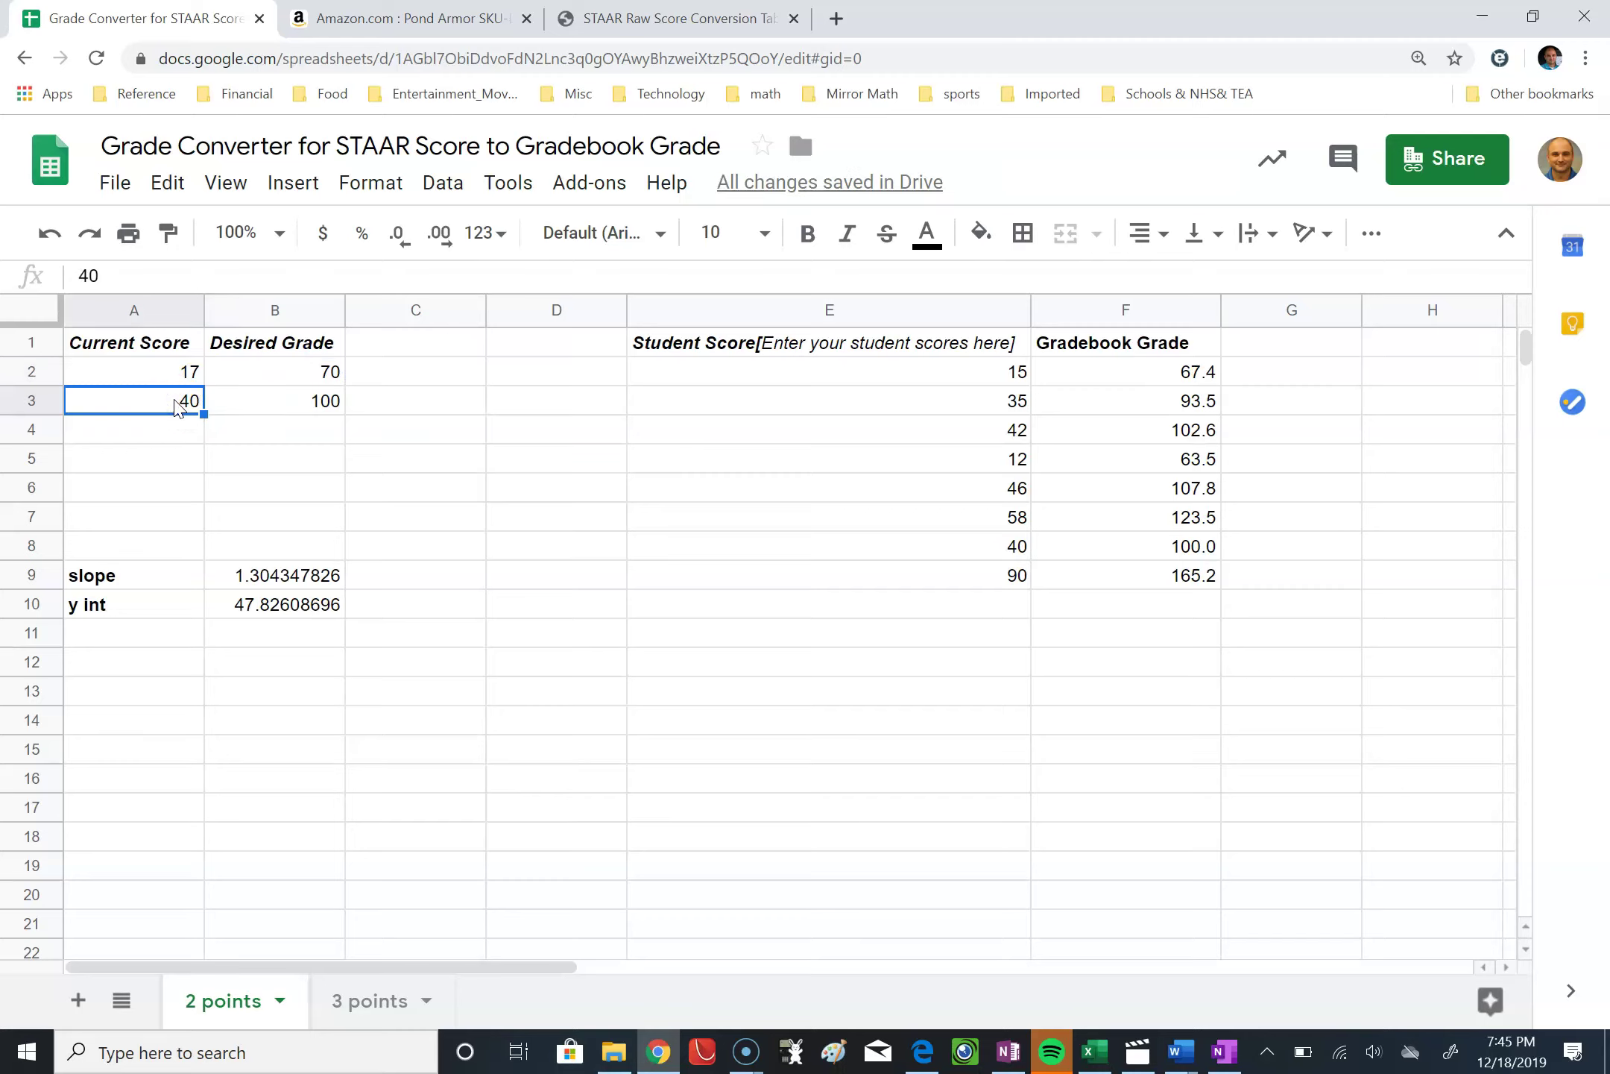
{"action": "type", "text": "30"}
{"action": "left_click", "coordinate": [320, 401]}
{"action": "type", "text": "95"}
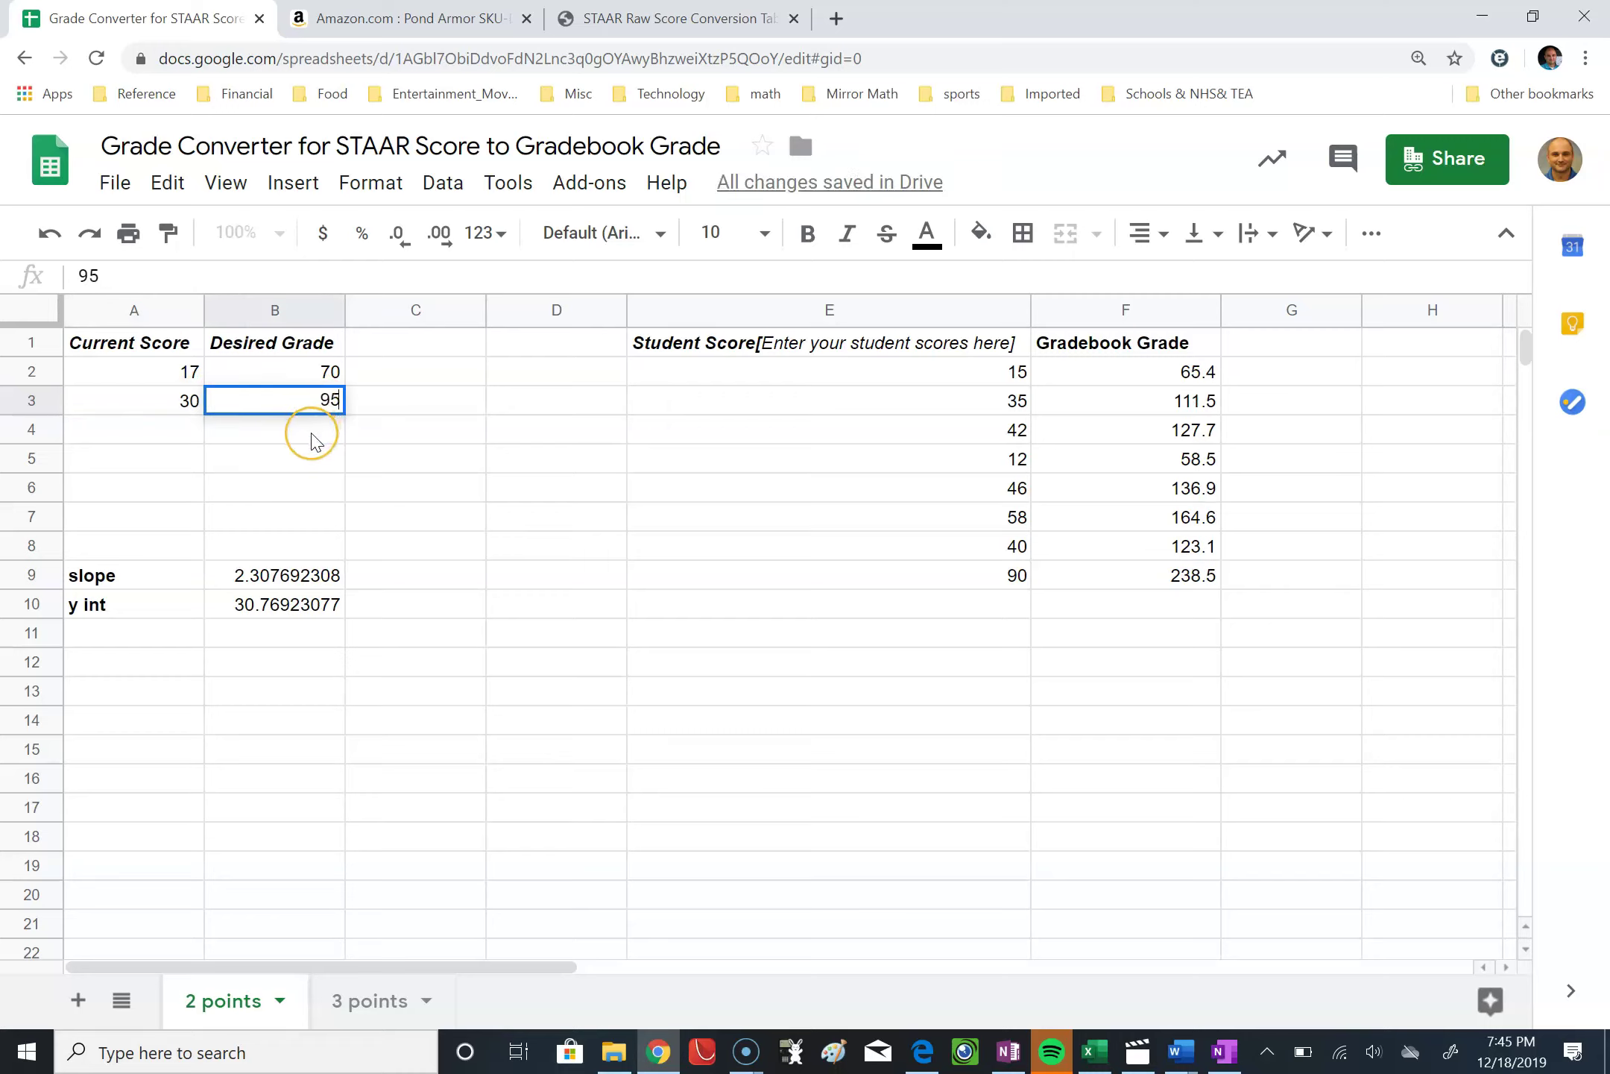
{"action": "left_click", "coordinate": [317, 433]}
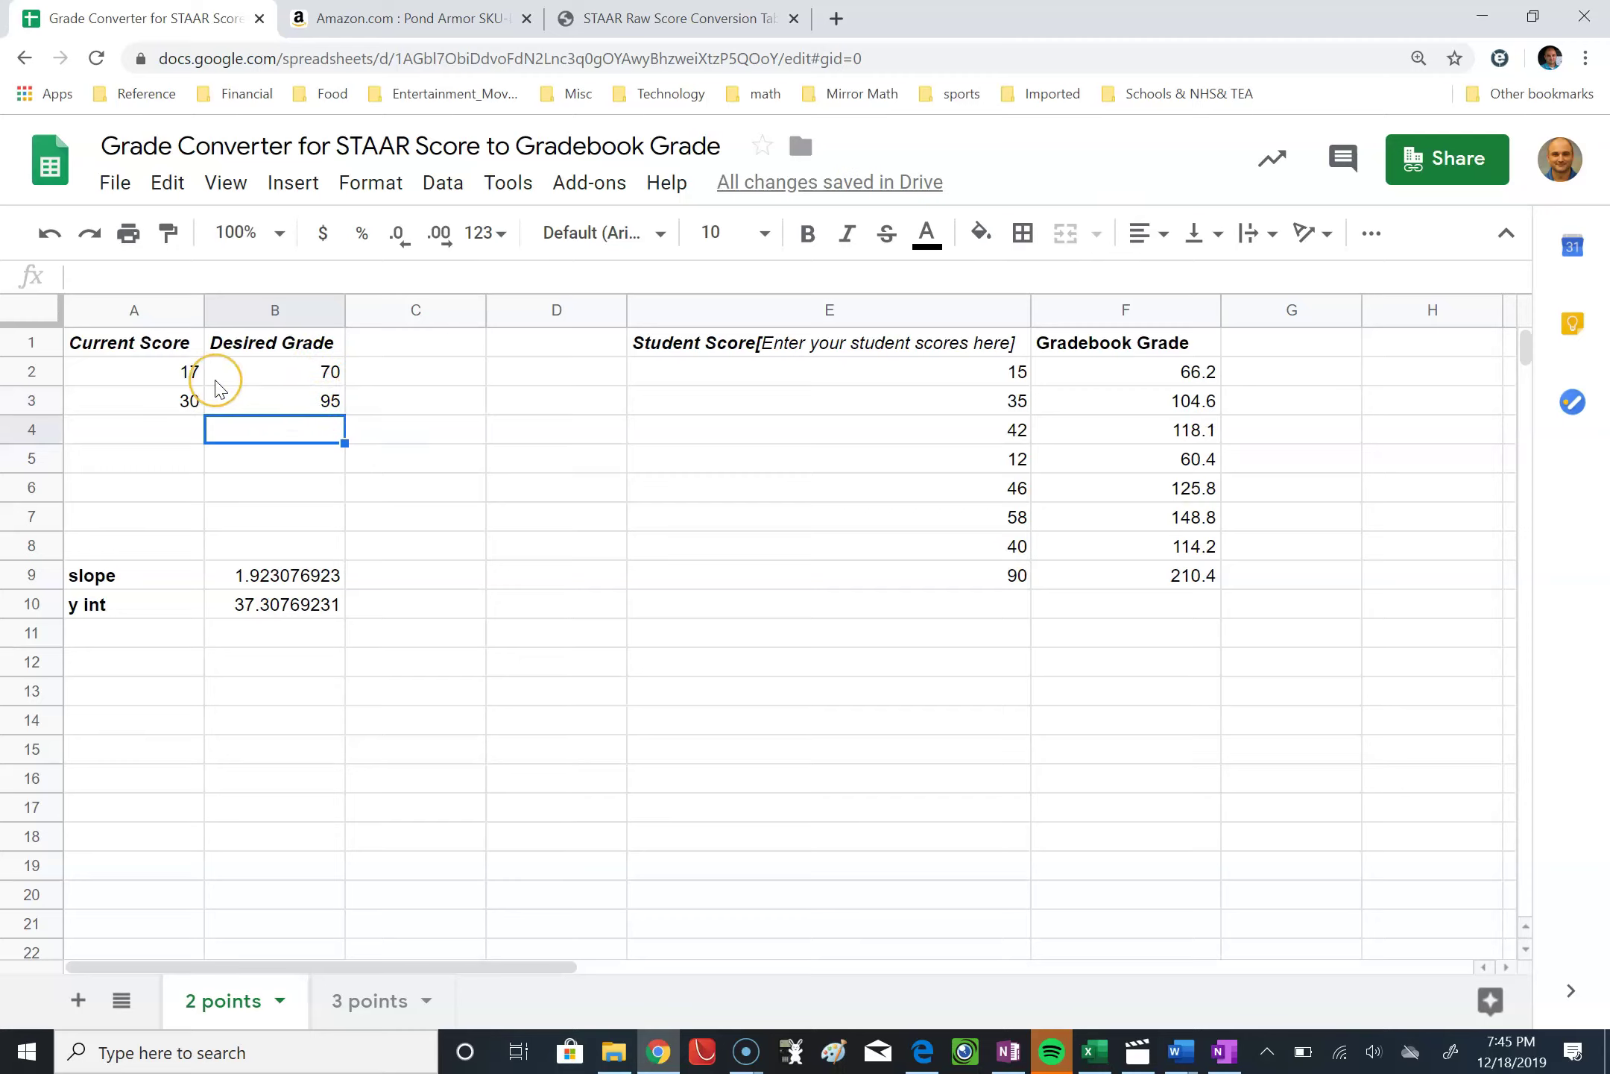
{"action": "left_click", "coordinate": [190, 372]}
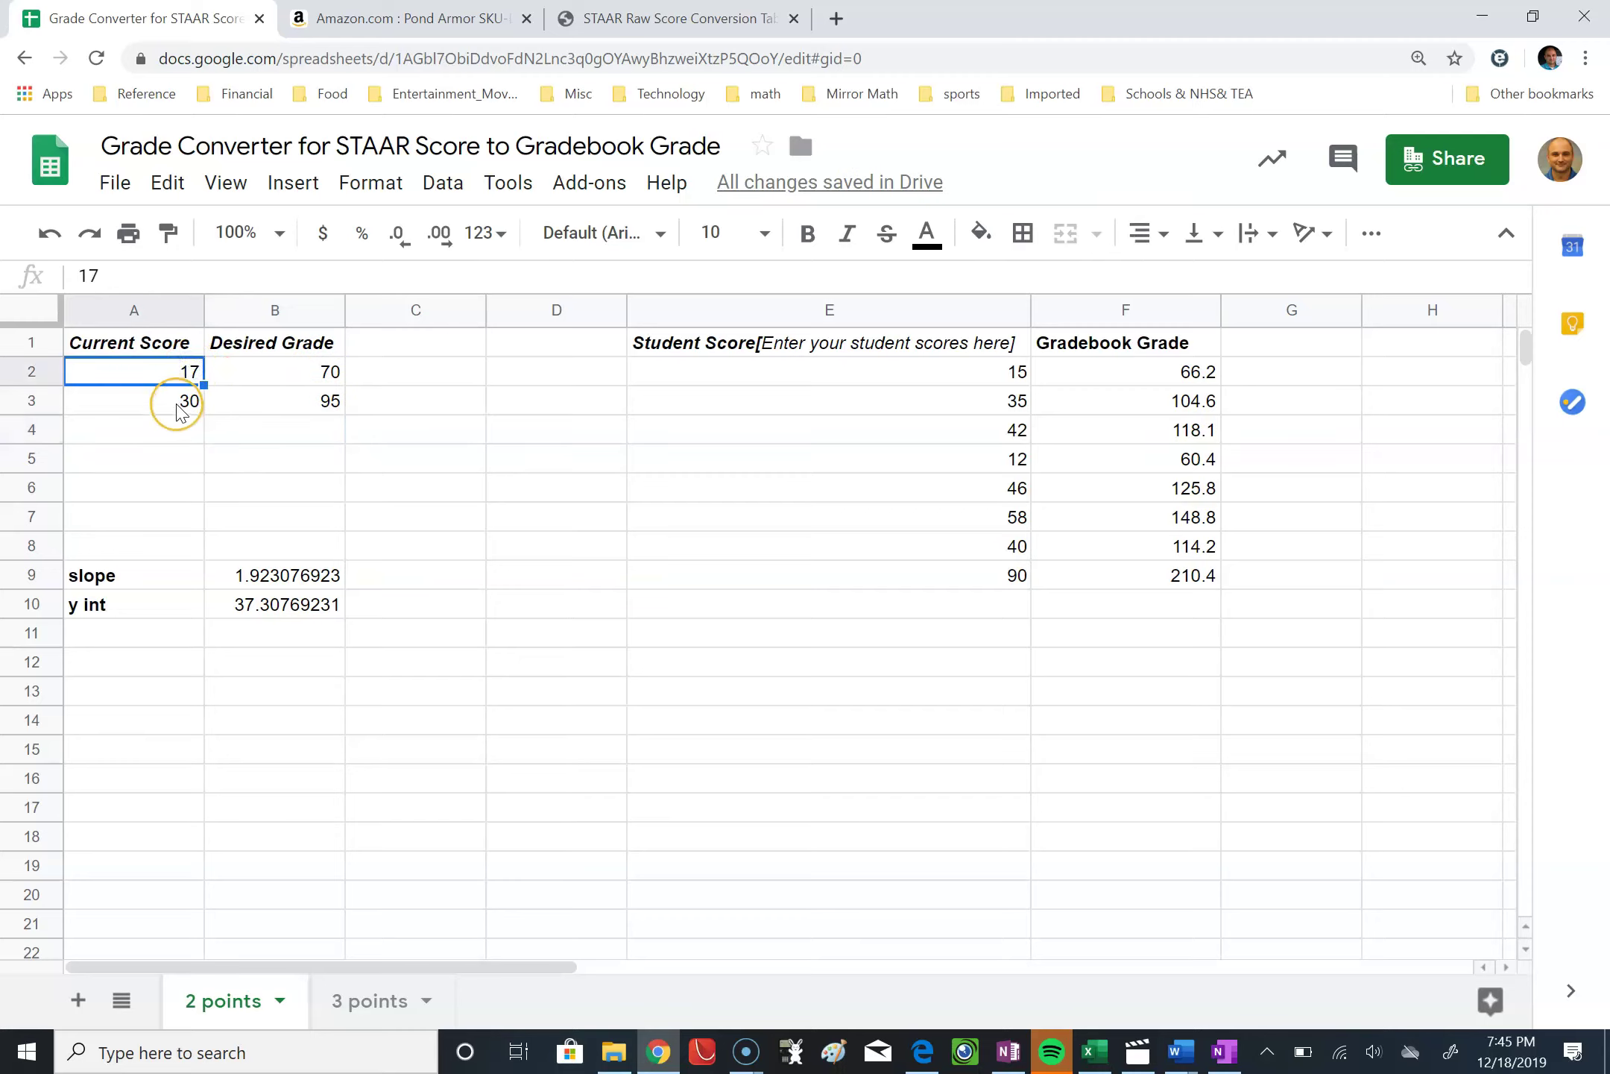
{"action": "left_click", "coordinate": [182, 400]}
{"action": "left_click", "coordinate": [185, 370]}
{"action": "left_click", "coordinate": [186, 403]}
{"action": "left_click", "coordinate": [191, 365]}
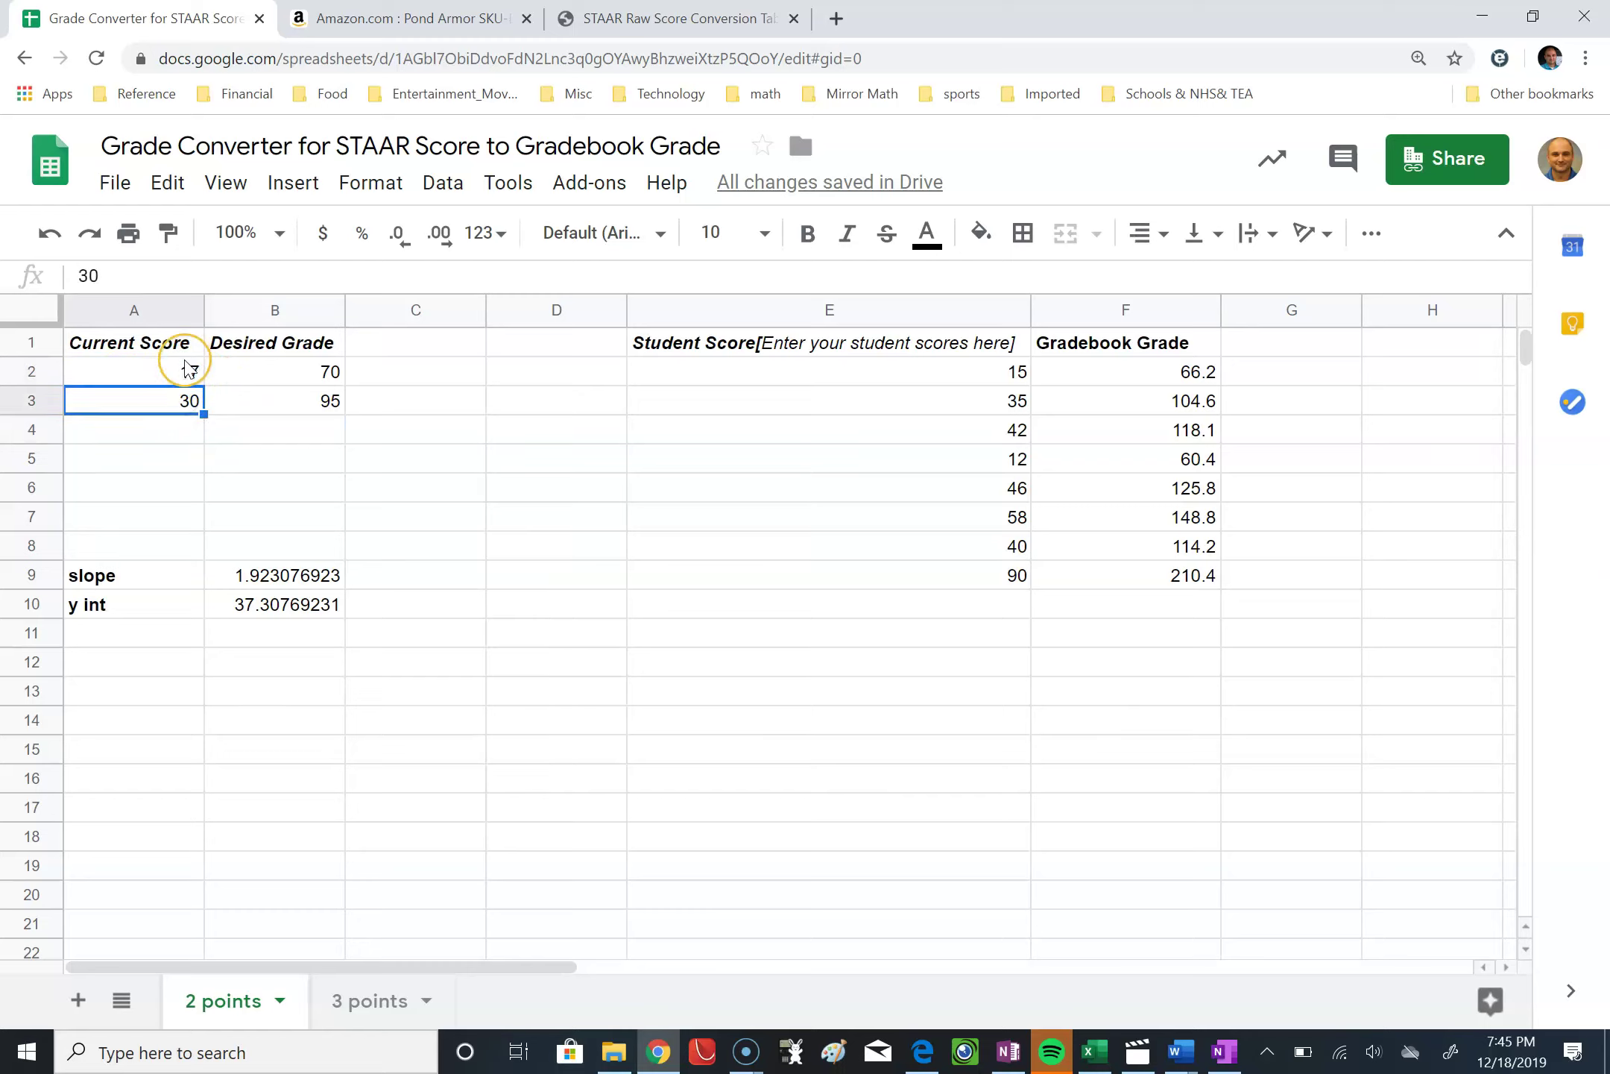
{"action": "left_click", "coordinate": [190, 369]}
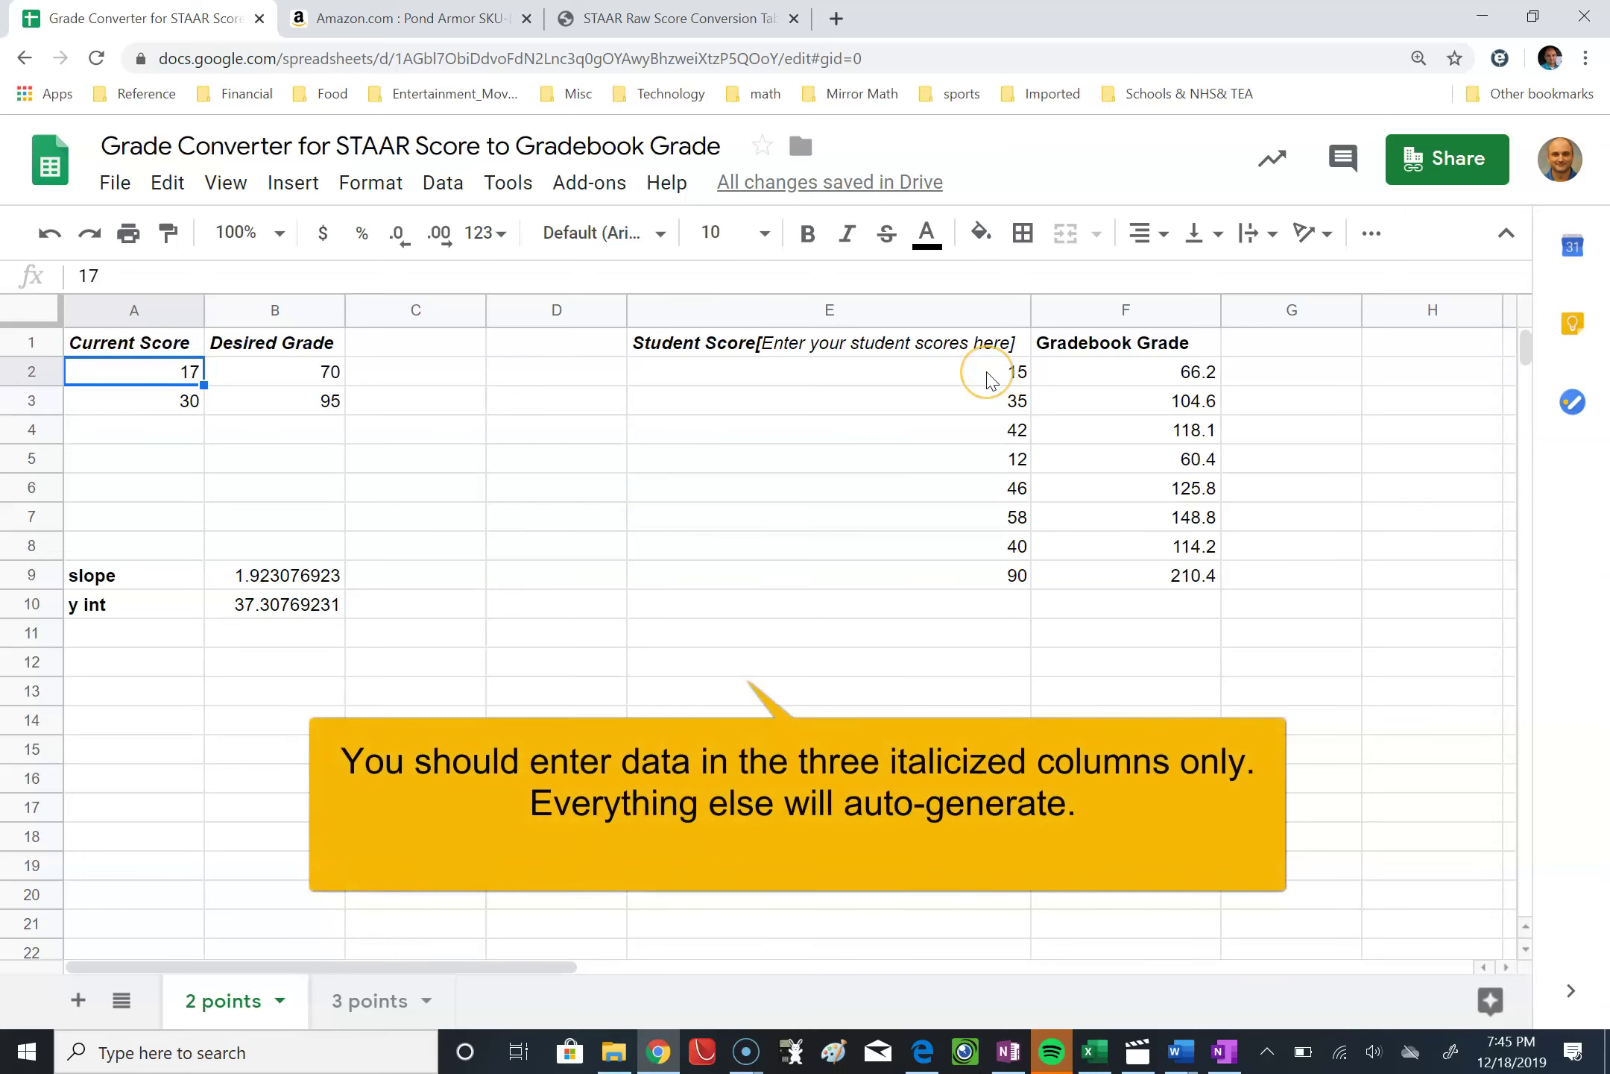
Enter the student scores 18, 20, 24, 22, 25, 32, 25 and 26 in cells E2 to E9.
{"action": "left_click_drag", "start_coordinate": [990, 376], "coordinate": [976, 575]}
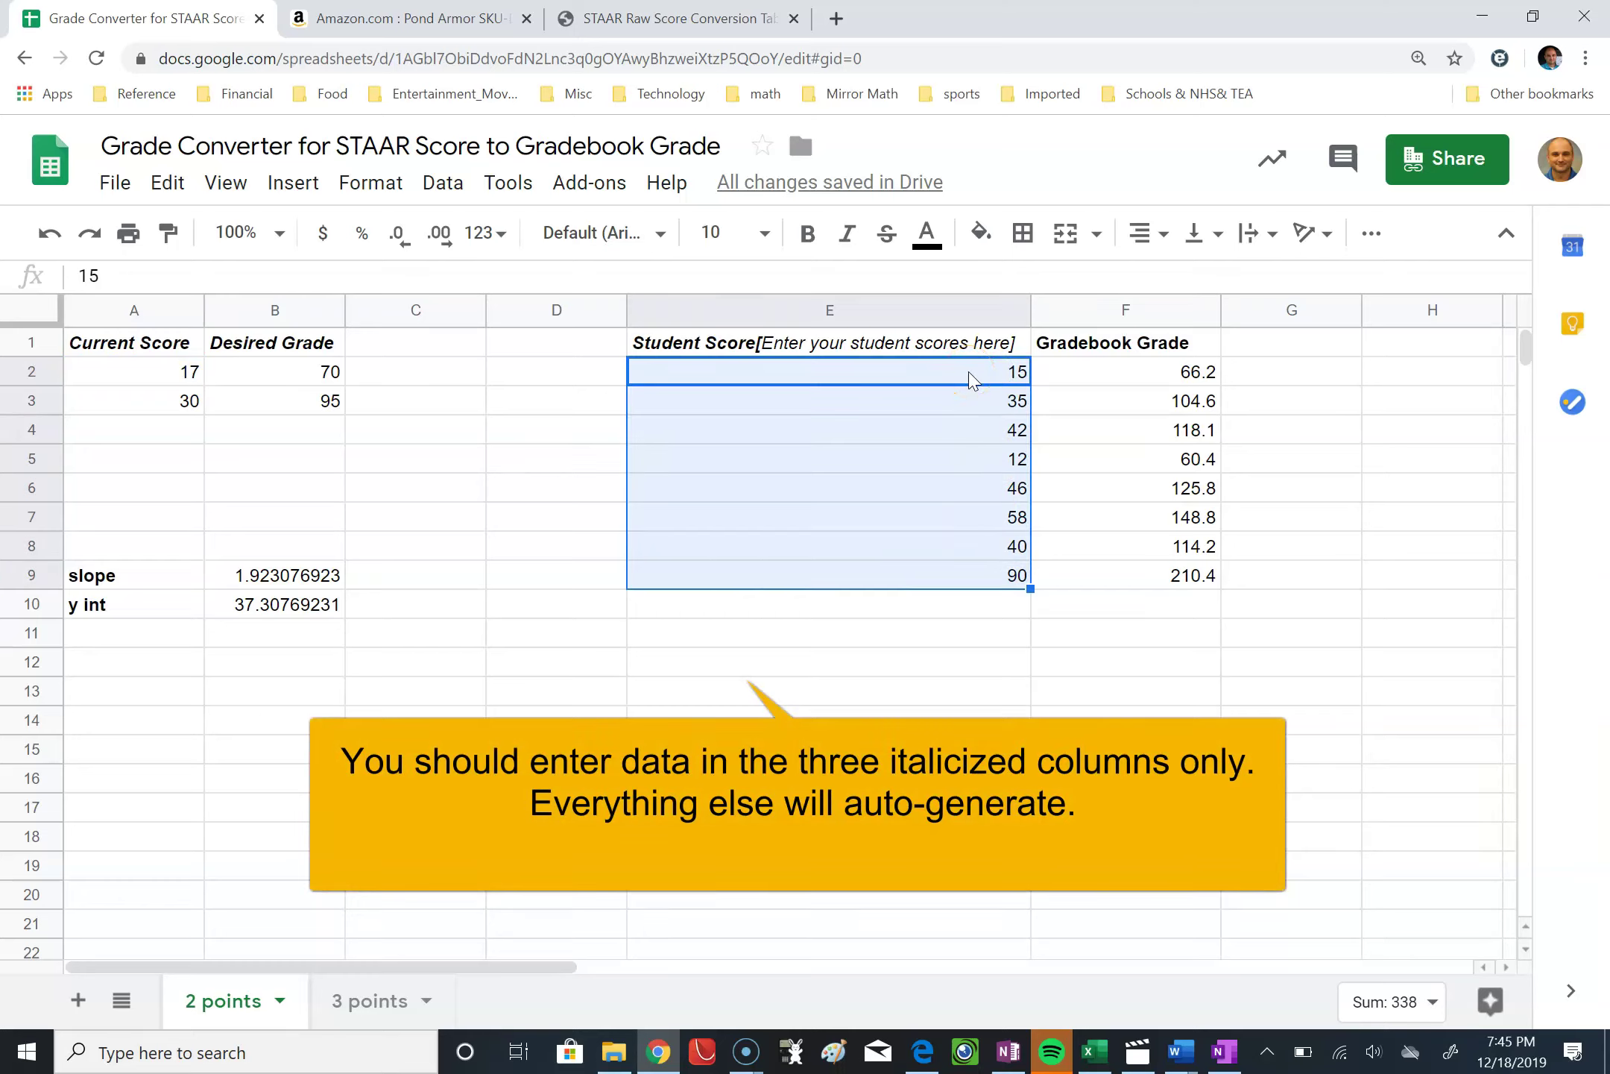
{"action": "type", "text": "18"}
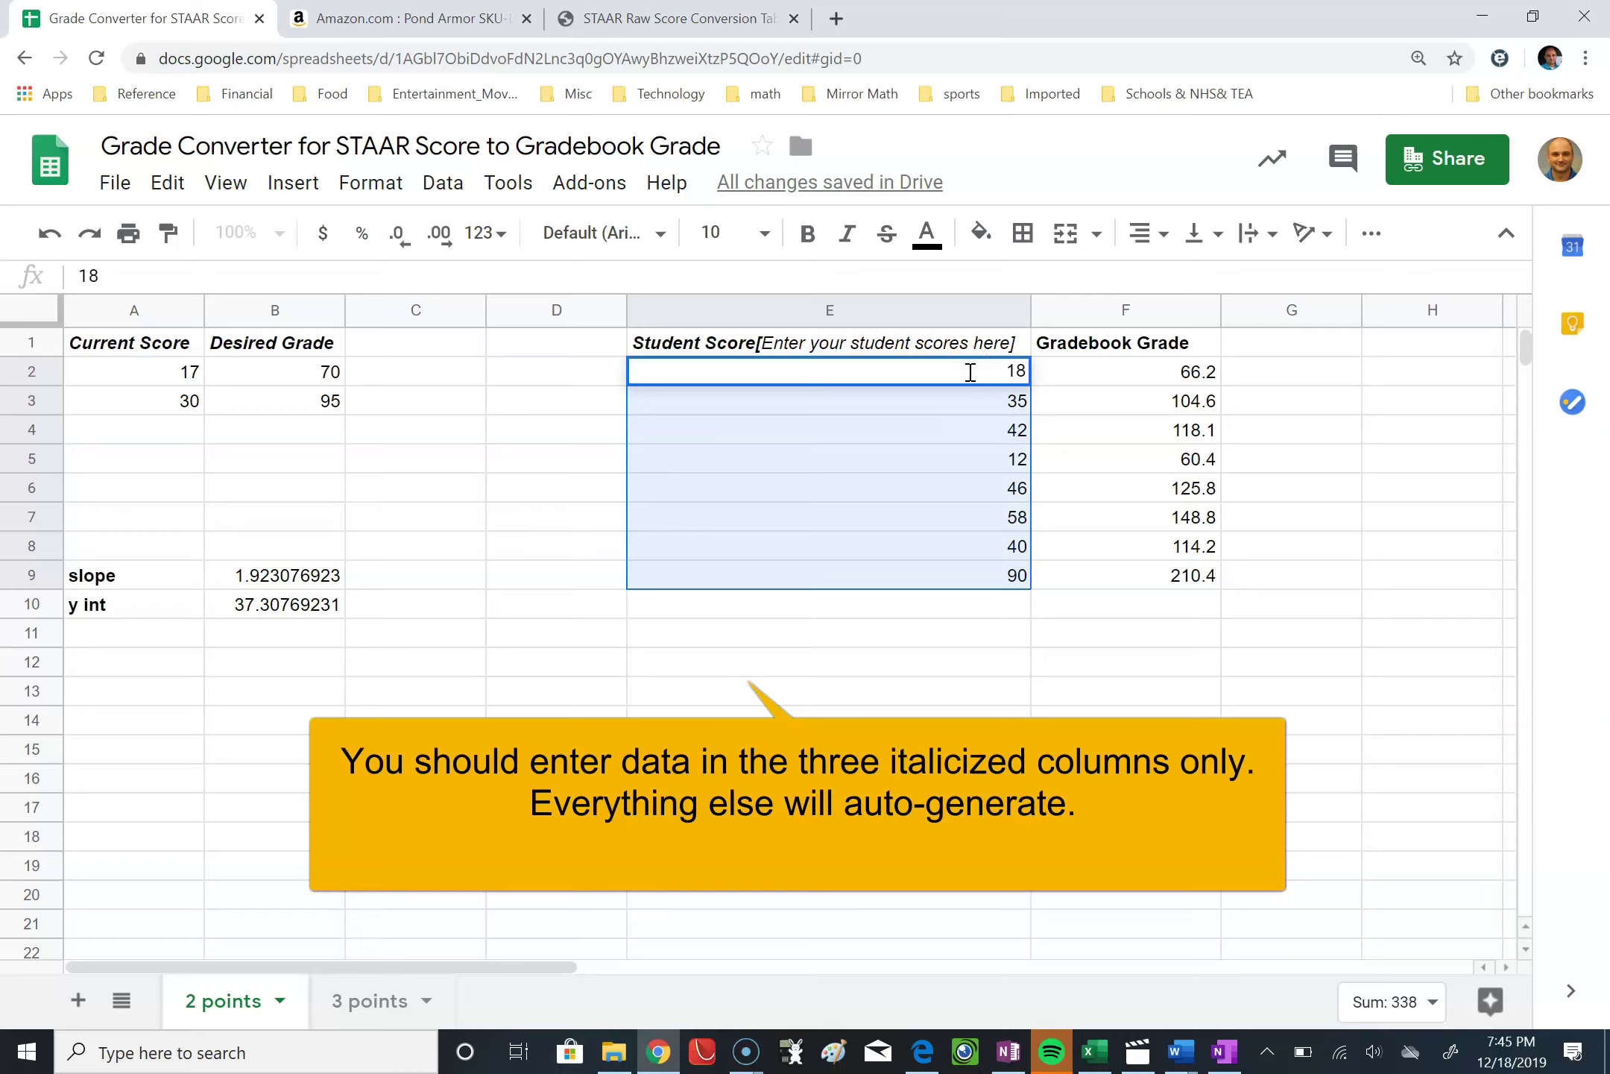
{"action": "key", "text": "Return"}
{"action": "type", "text": "20"}
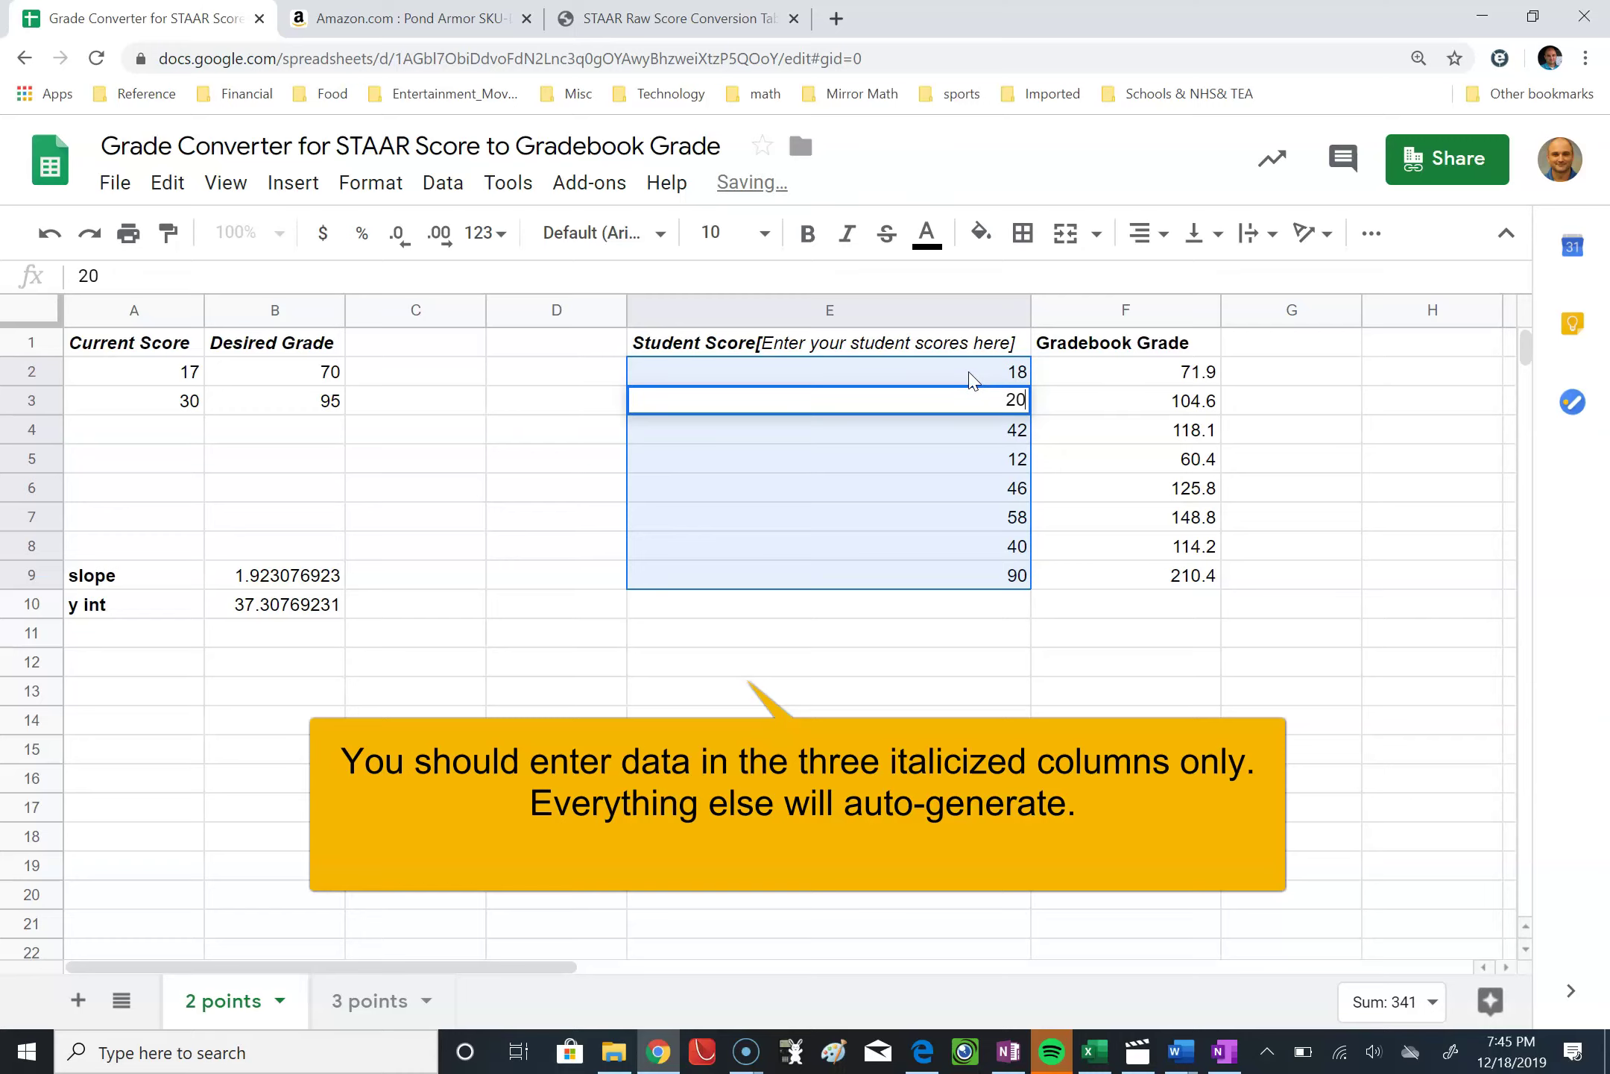
{"action": "key", "text": "Return"}
{"action": "type", "text": "24"}
{"action": "key", "text": "Return"}
{"action": "type", "text": "22"}
{"action": "key", "text": "Return"}
{"action": "type", "text": "25"}
{"action": "key", "text": "Return"}
{"action": "type", "text": "32"}
{"action": "key", "text": "Return"}
{"action": "type", "text": "25"}
{"action": "key", "text": "Return"}
{"action": "type", "text": "26"}
{"action": "key", "text": "Return"}
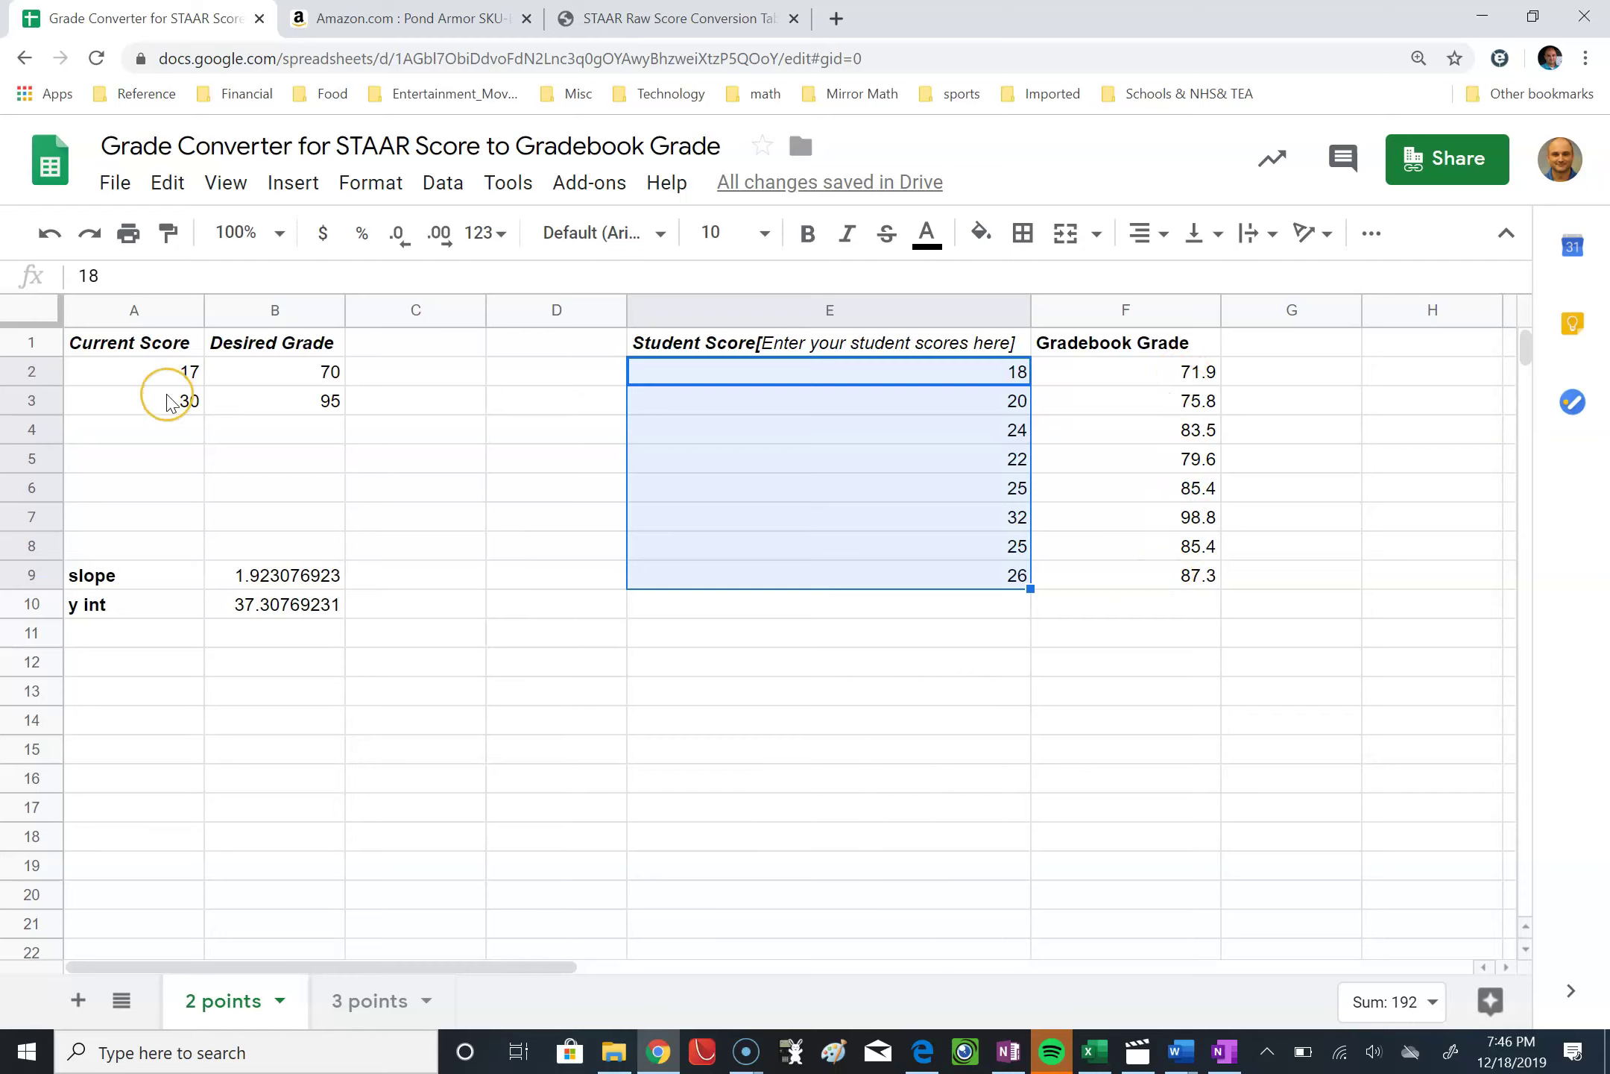
Review the two current scores and their matching desired grades in A2:B3.
{"action": "left_click", "coordinate": [171, 375]}
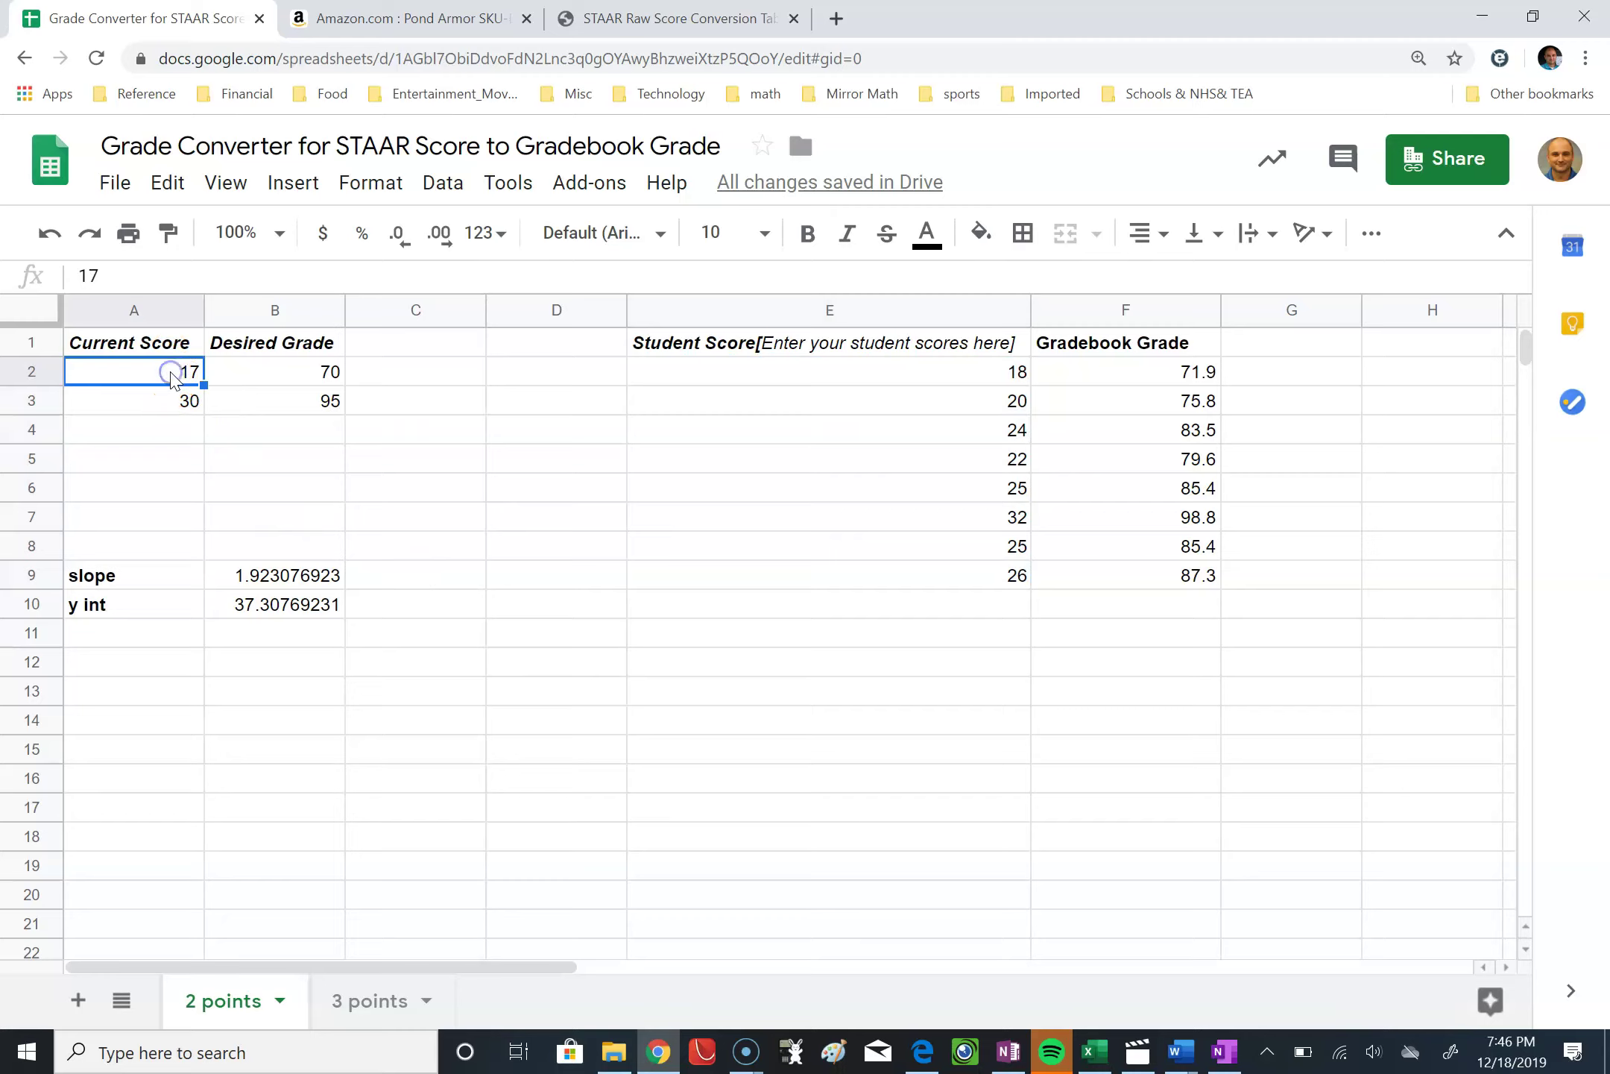
{"action": "left_click", "coordinate": [171, 404]}
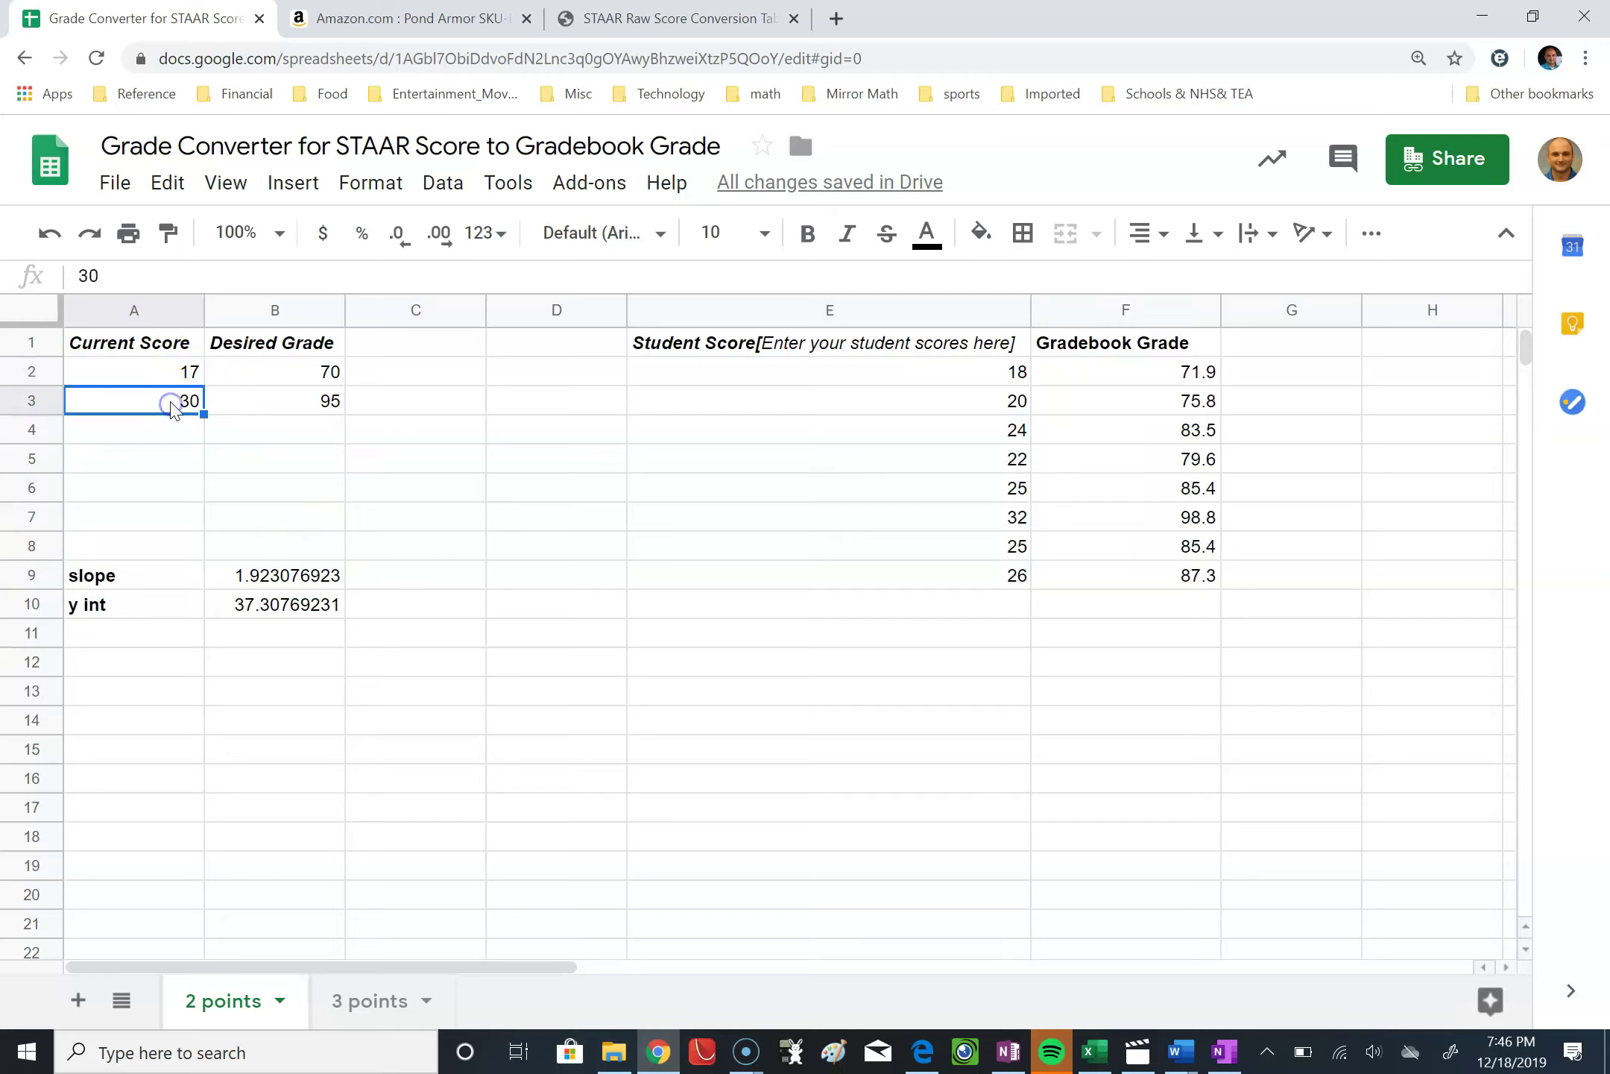
{"action": "left_click", "coordinate": [179, 344]}
{"action": "left_click", "coordinate": [179, 371]}
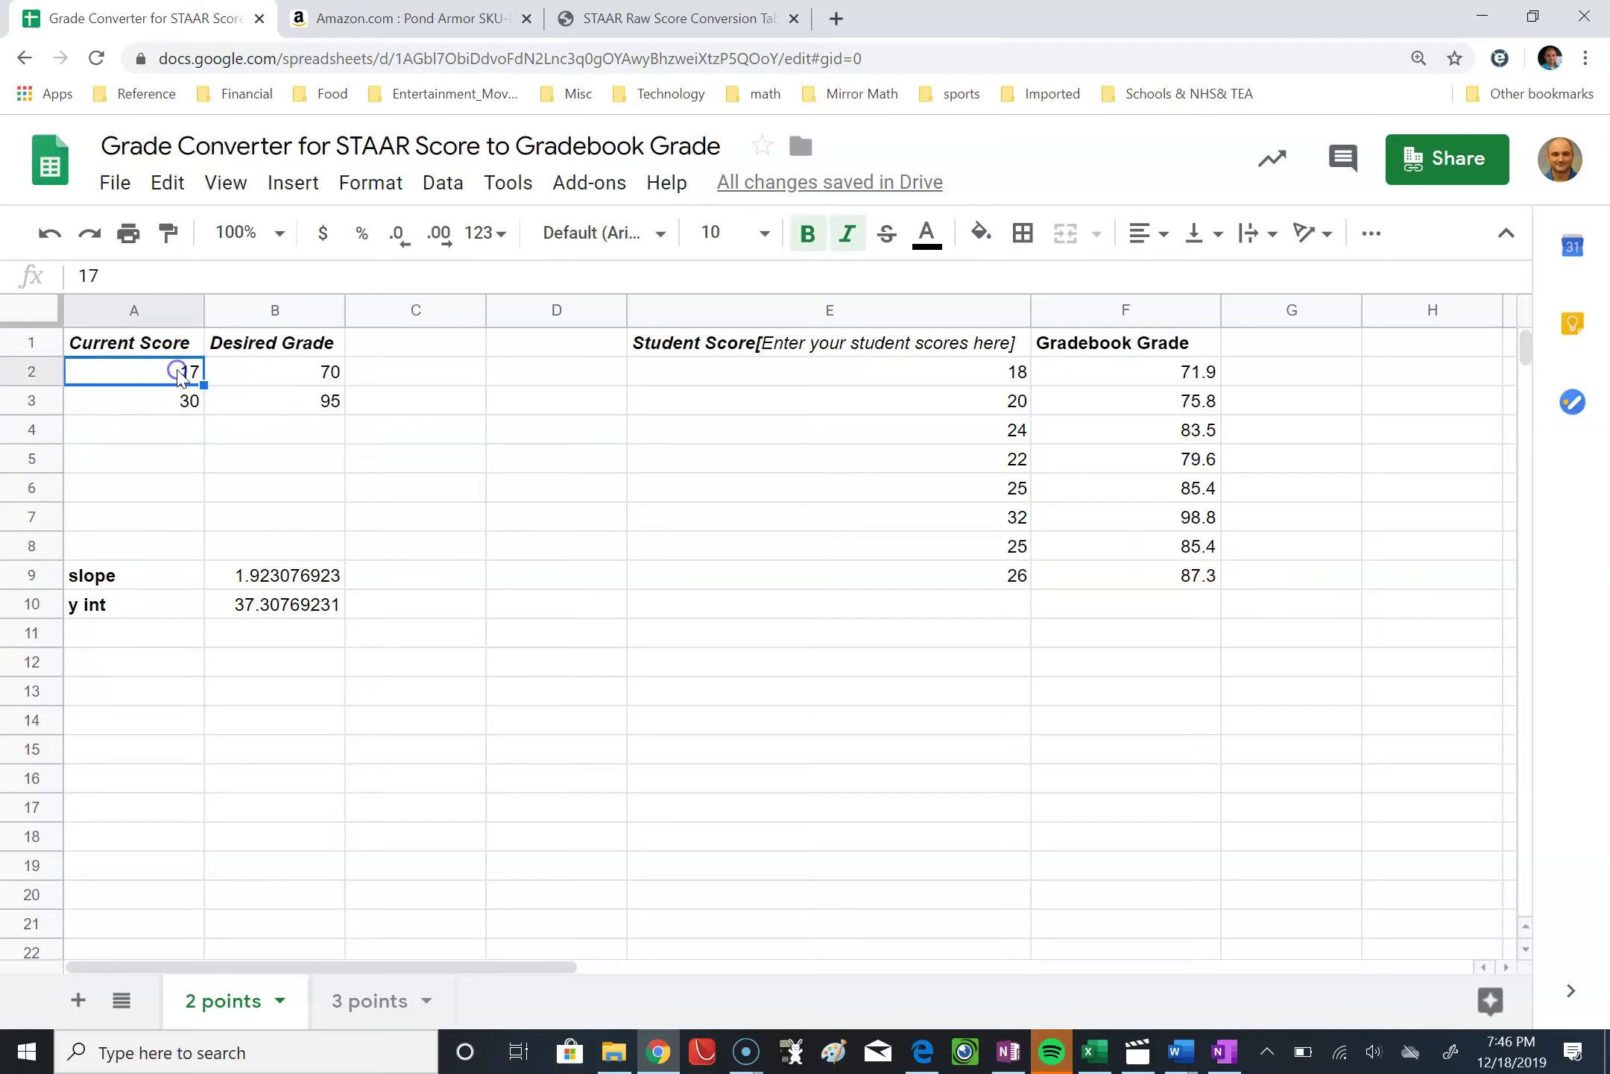
{"action": "left_click", "coordinate": [176, 402]}
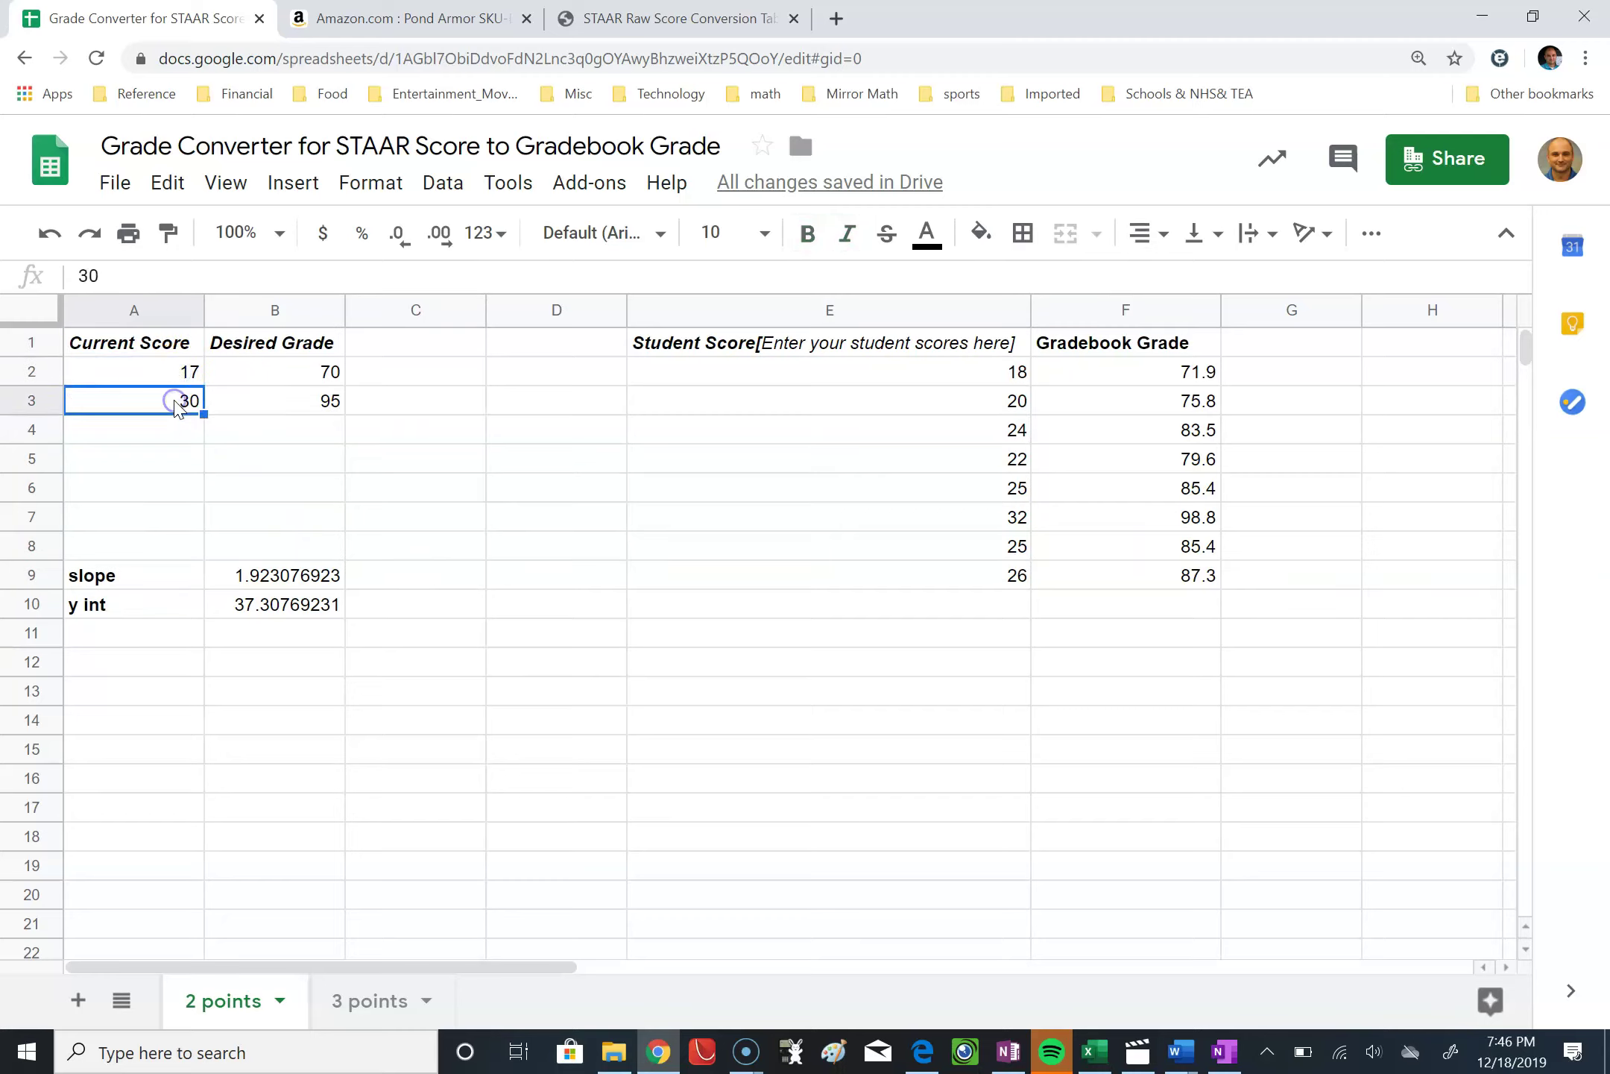
{"action": "left_click", "coordinate": [300, 372]}
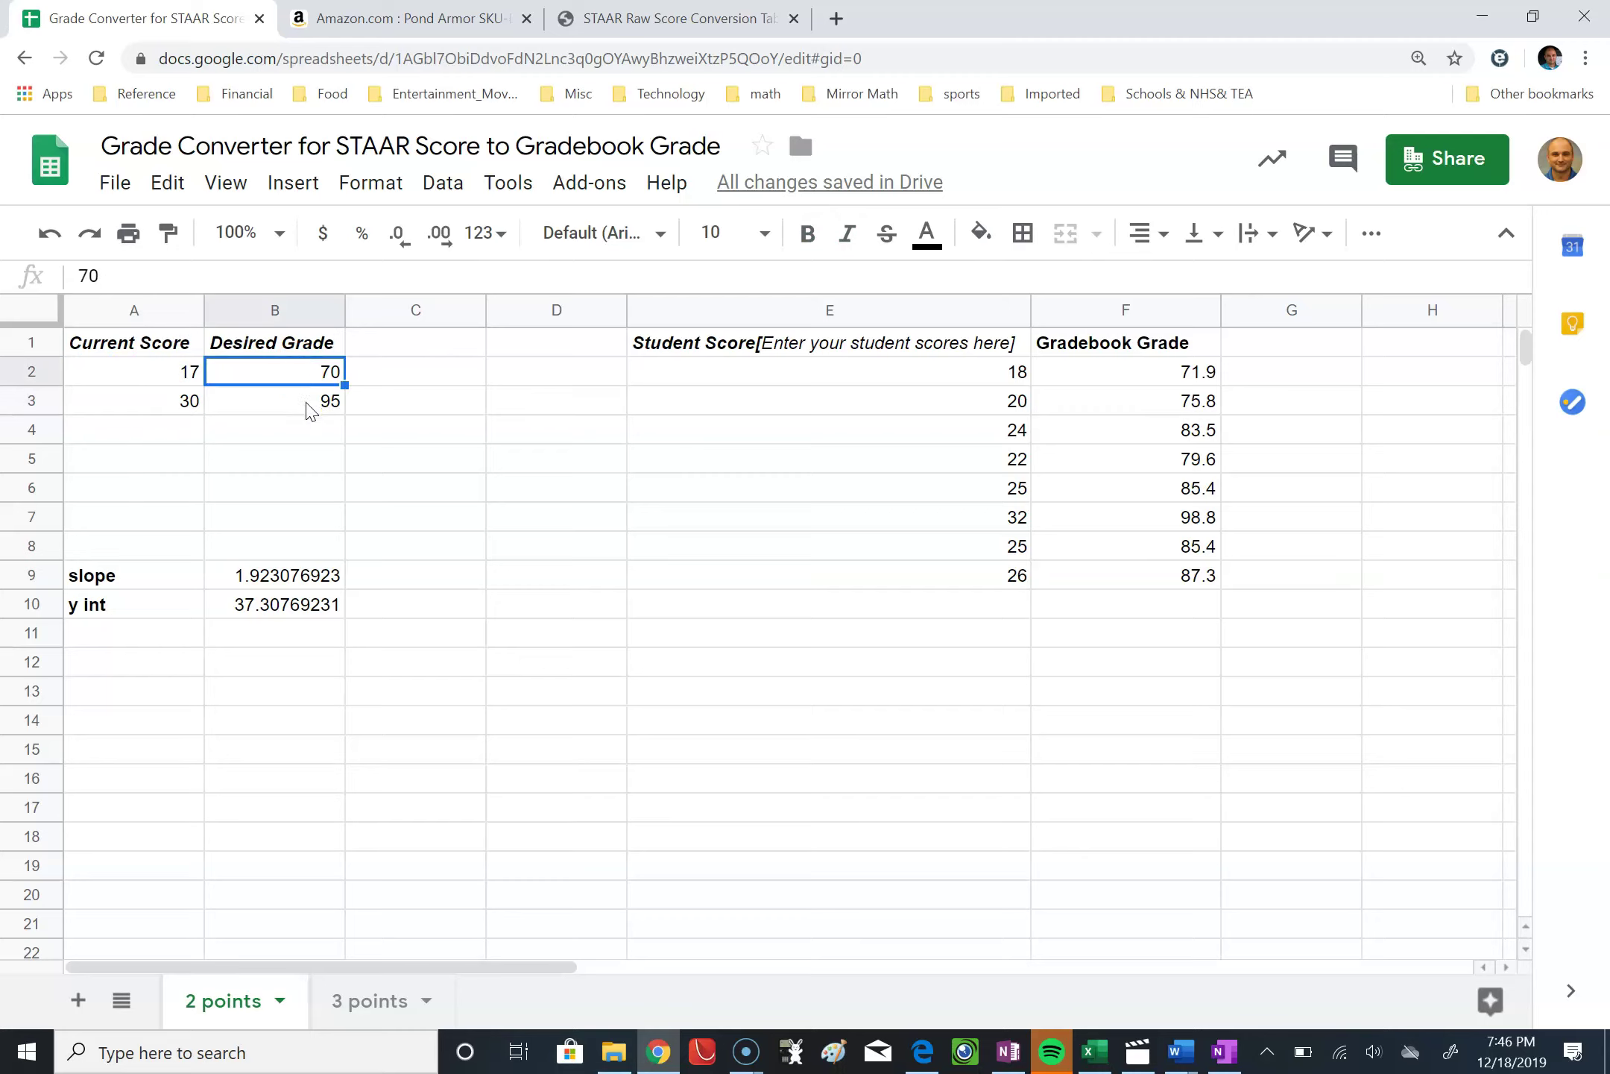
{"action": "left_click", "coordinate": [307, 403]}
{"action": "left_click", "coordinate": [313, 373]}
{"action": "left_click", "coordinate": [314, 401]}
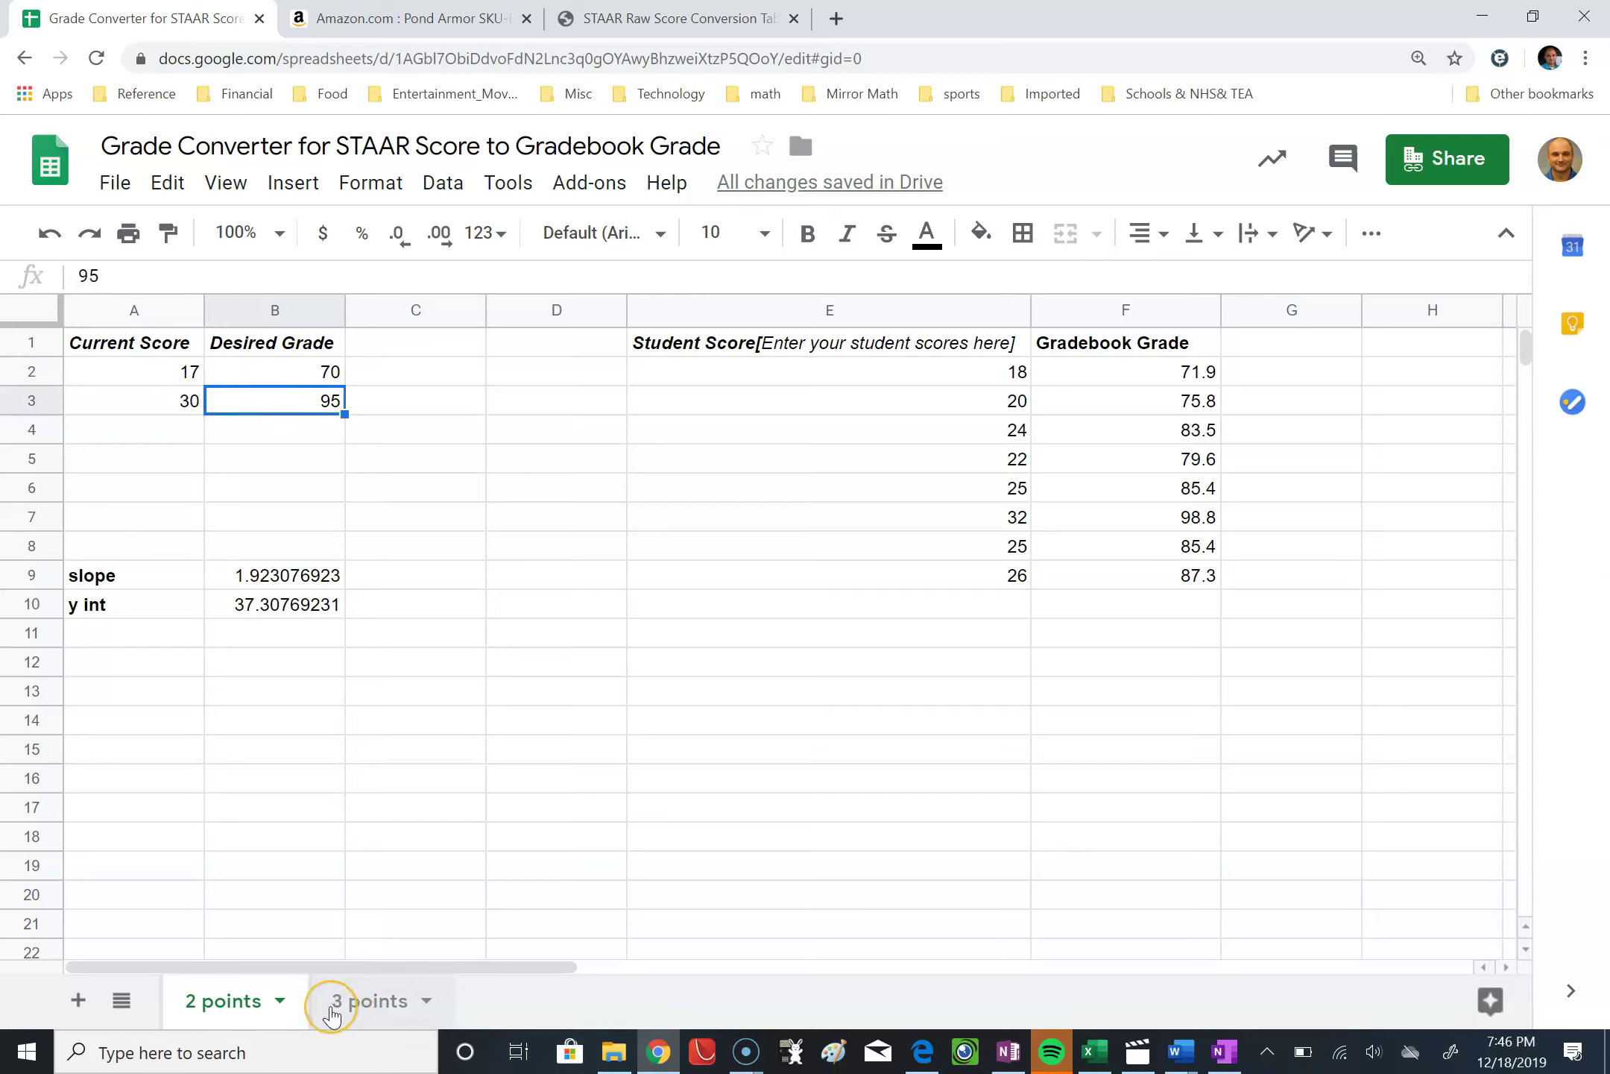
Examine the three current scores and their desired grades on the 3 points sheet.
{"action": "left_click", "coordinate": [354, 1001]}
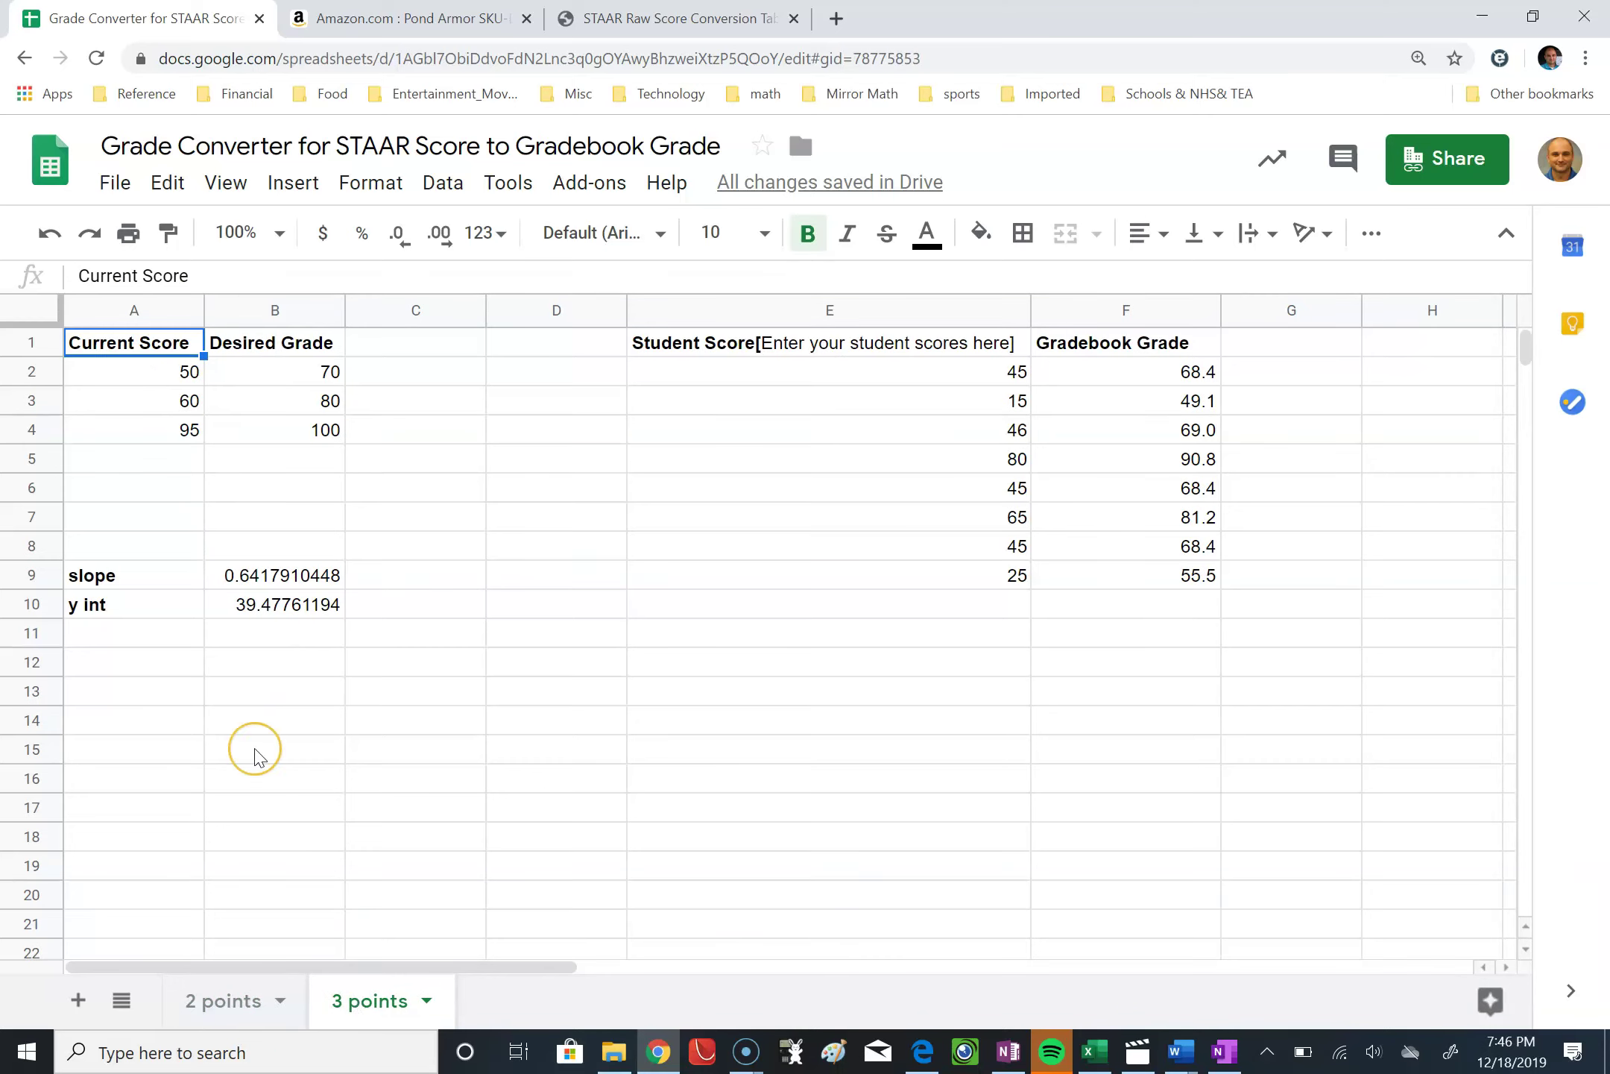
{"action": "left_click", "coordinate": [176, 372]}
{"action": "left_click", "coordinate": [172, 402]}
{"action": "left_click", "coordinate": [178, 430]}
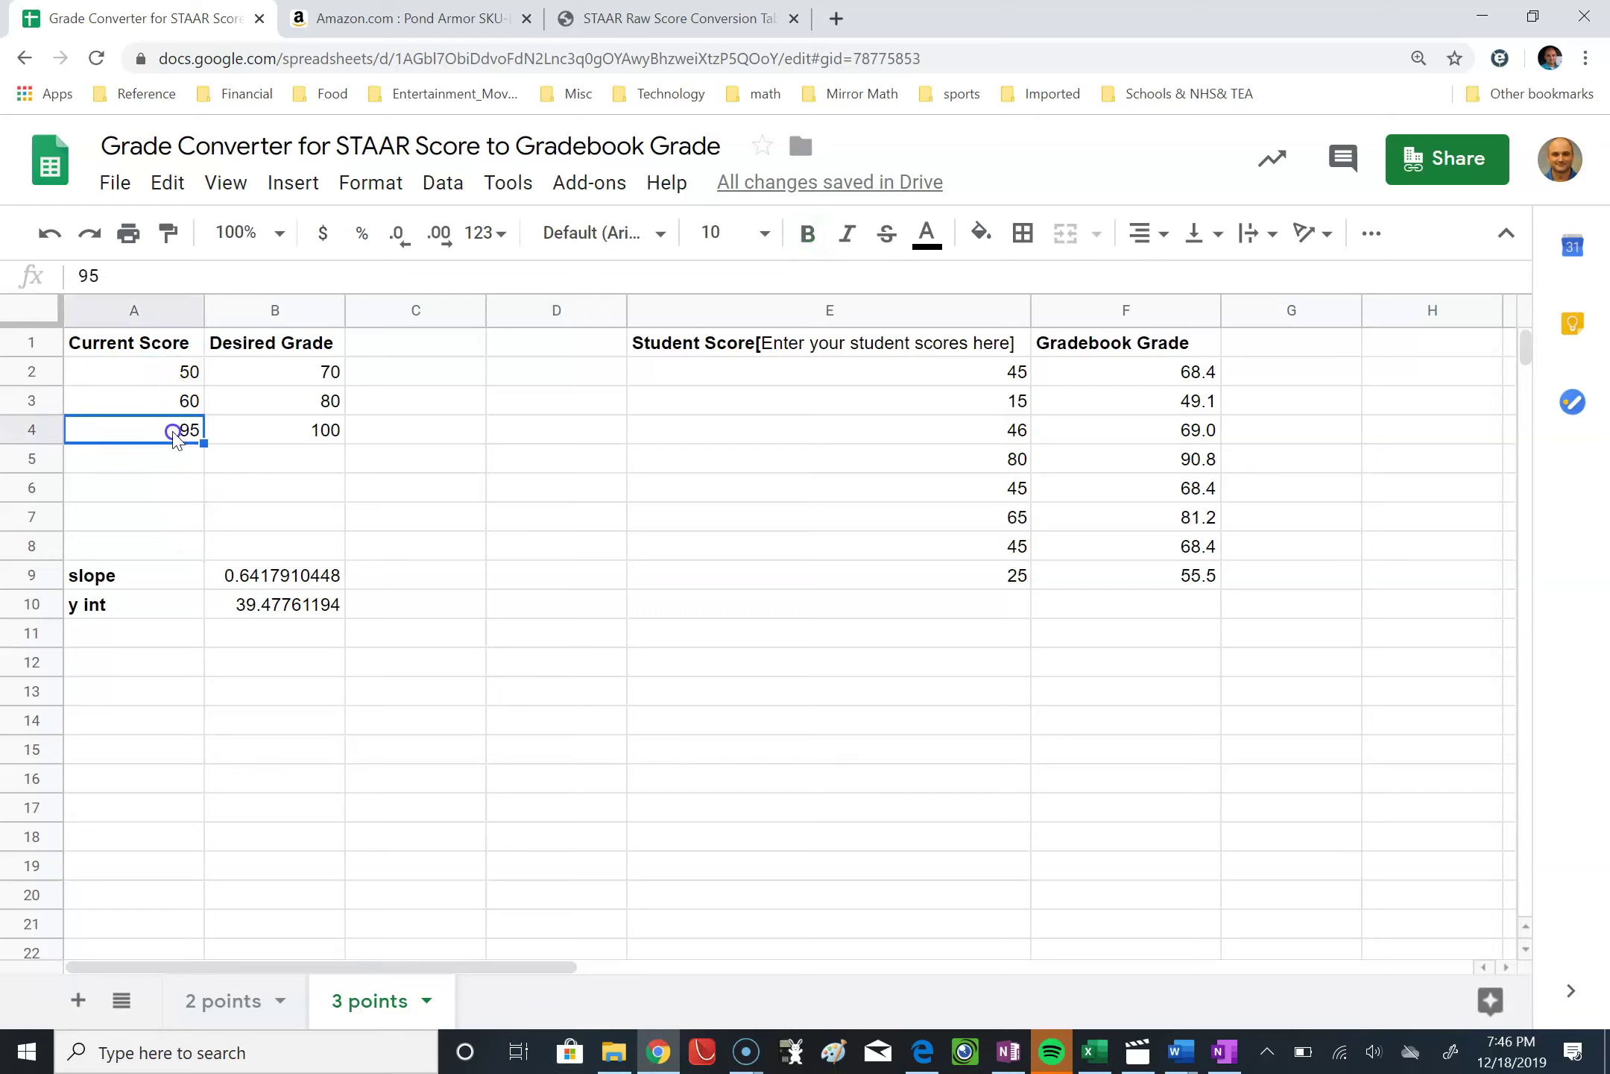
{"action": "left_click", "coordinate": [323, 383]}
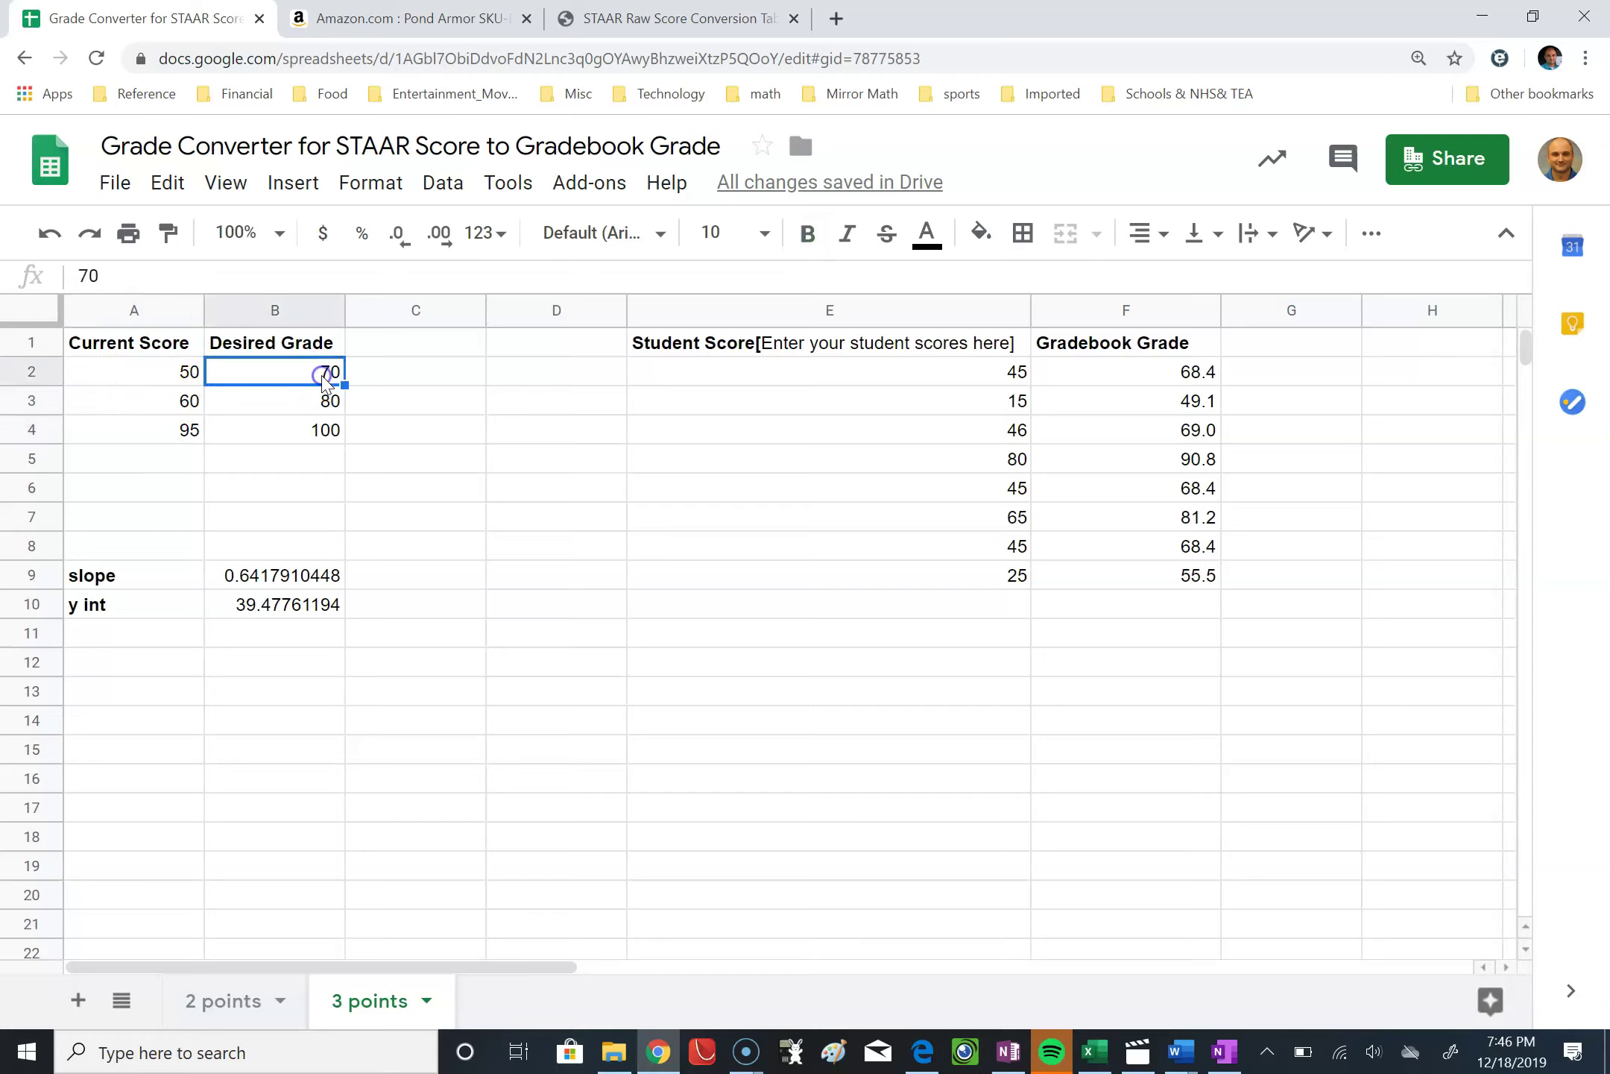
{"action": "left_click", "coordinate": [325, 407]}
{"action": "left_click", "coordinate": [316, 437]}
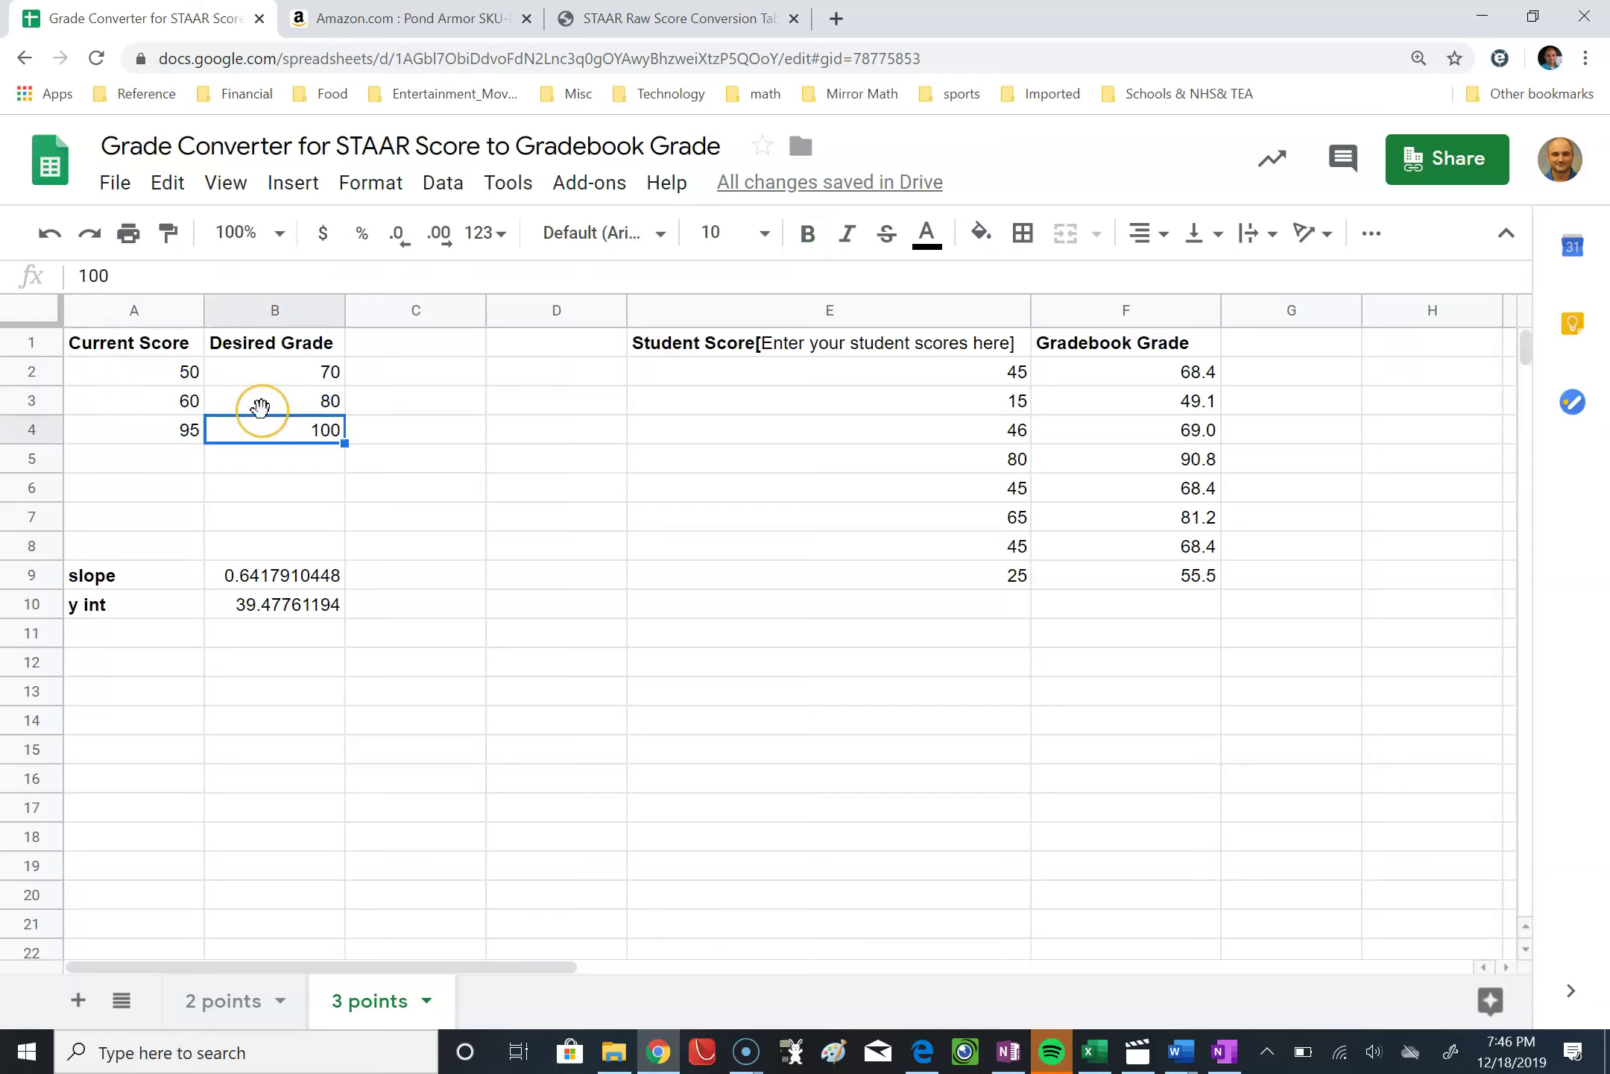
On the 2 points sheet, add student scores 24 and 23 in E10 and E11 and extend the F9 grade formula down to F11.
{"action": "left_click", "coordinate": [199, 1002]}
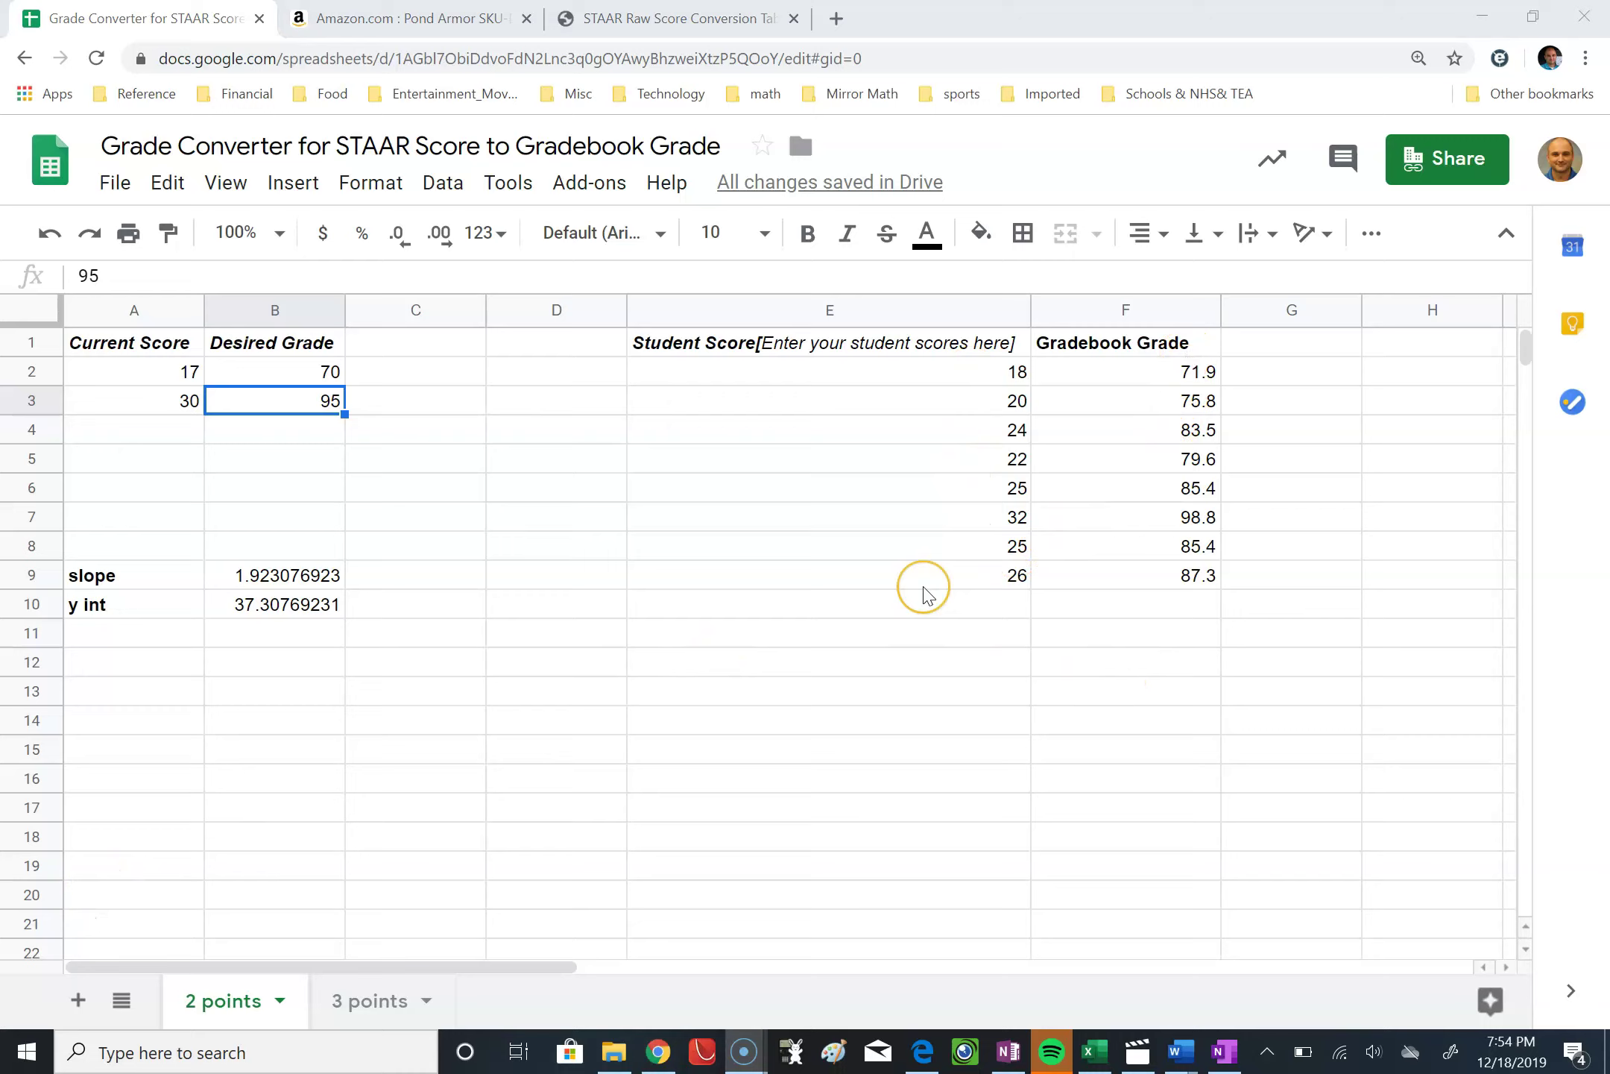
{"action": "left_click", "coordinate": [985, 610]}
{"action": "type", "text": "24"}
{"action": "key", "text": "Return"}
{"action": "type", "text": "23"}
{"action": "key", "text": "Return"}
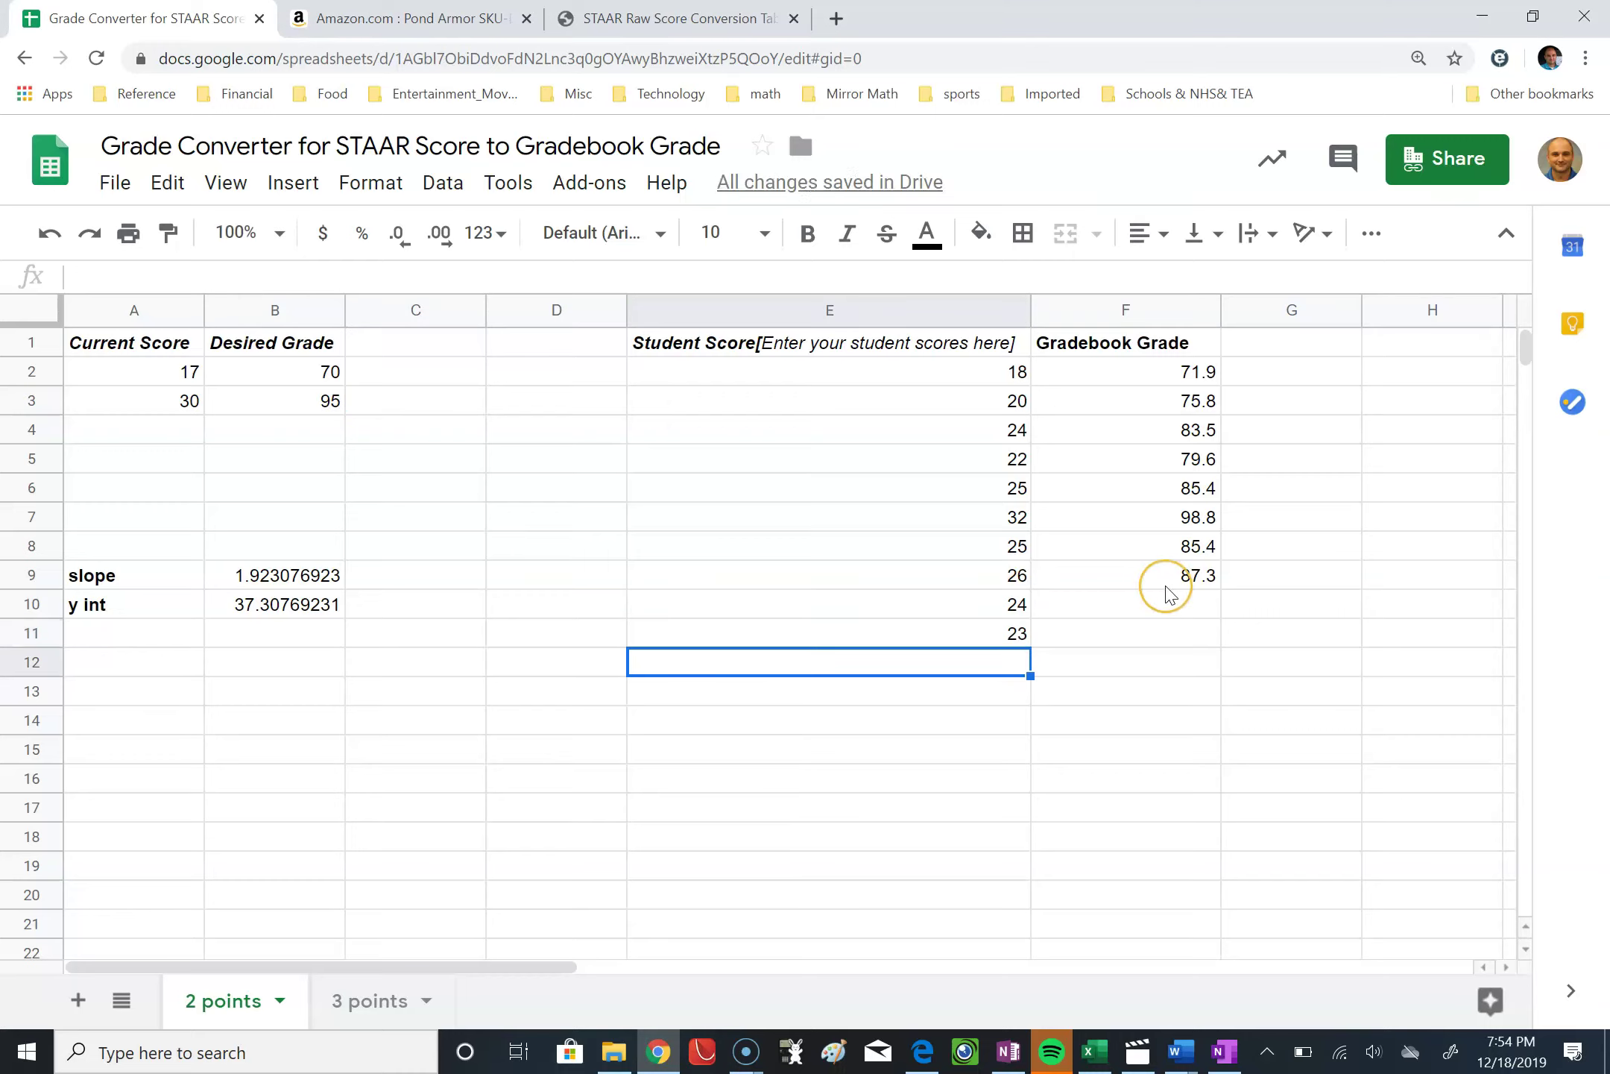
{"action": "left_click", "coordinate": [1193, 585]}
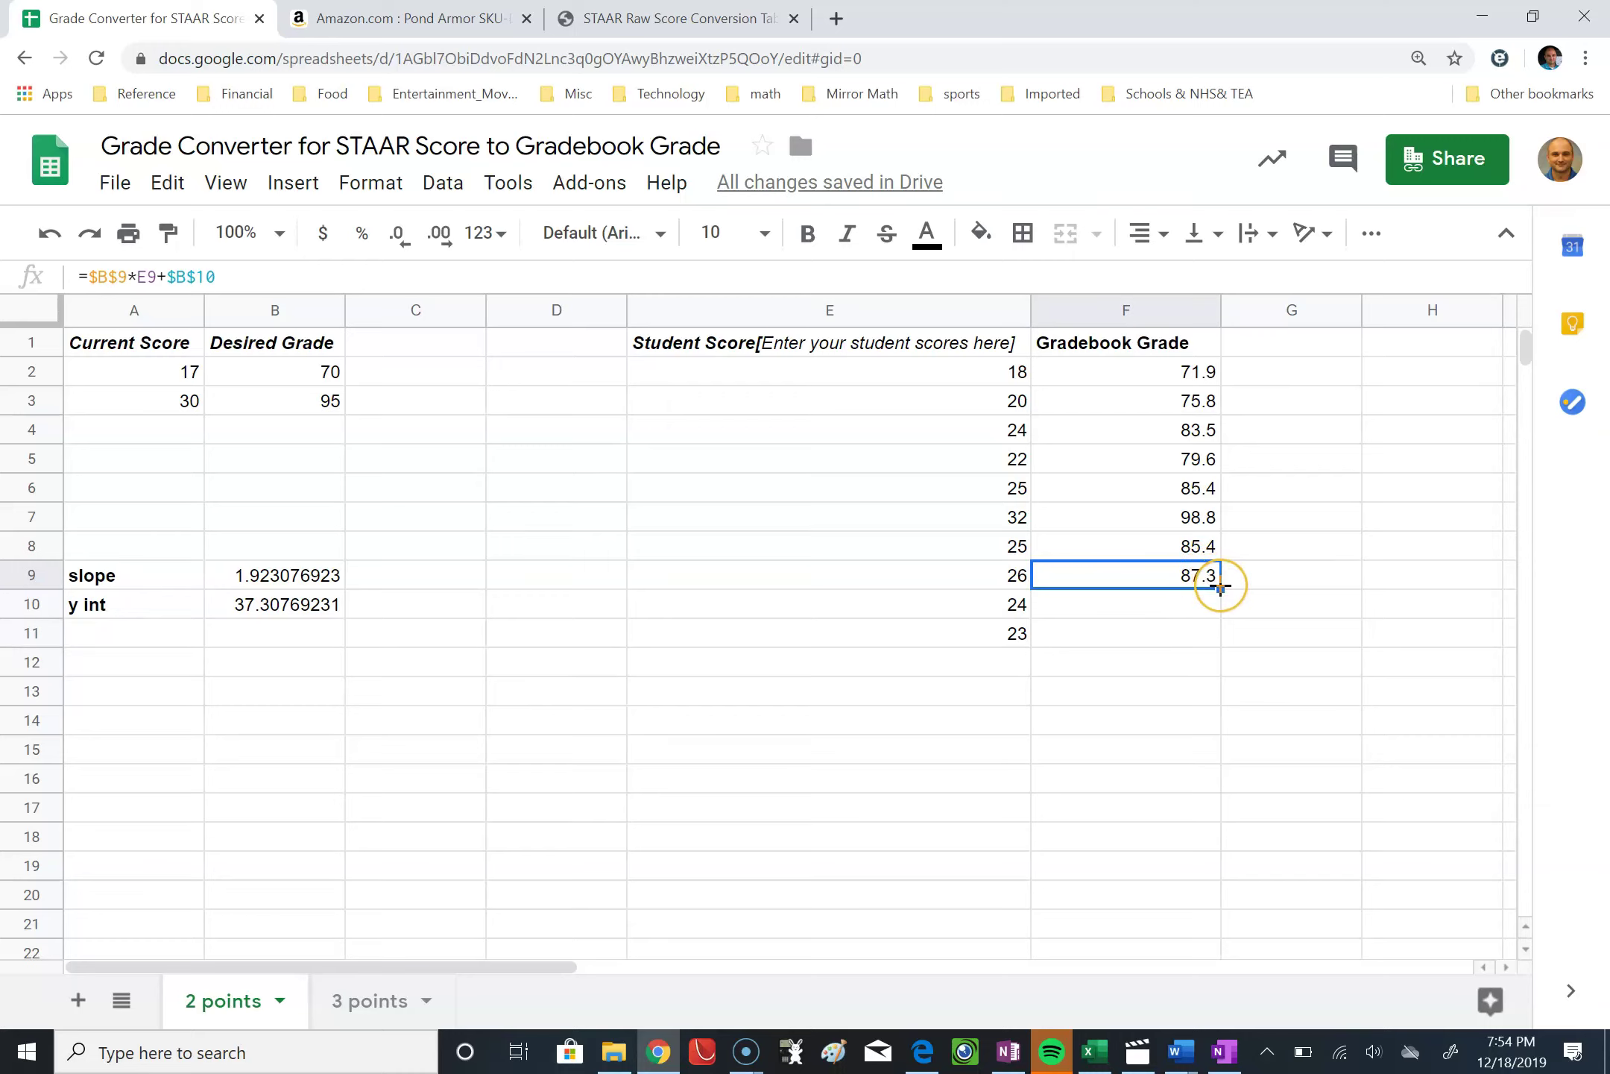
{"action": "left_click_drag", "start_coordinate": [1220, 599], "coordinate": [1222, 636]}
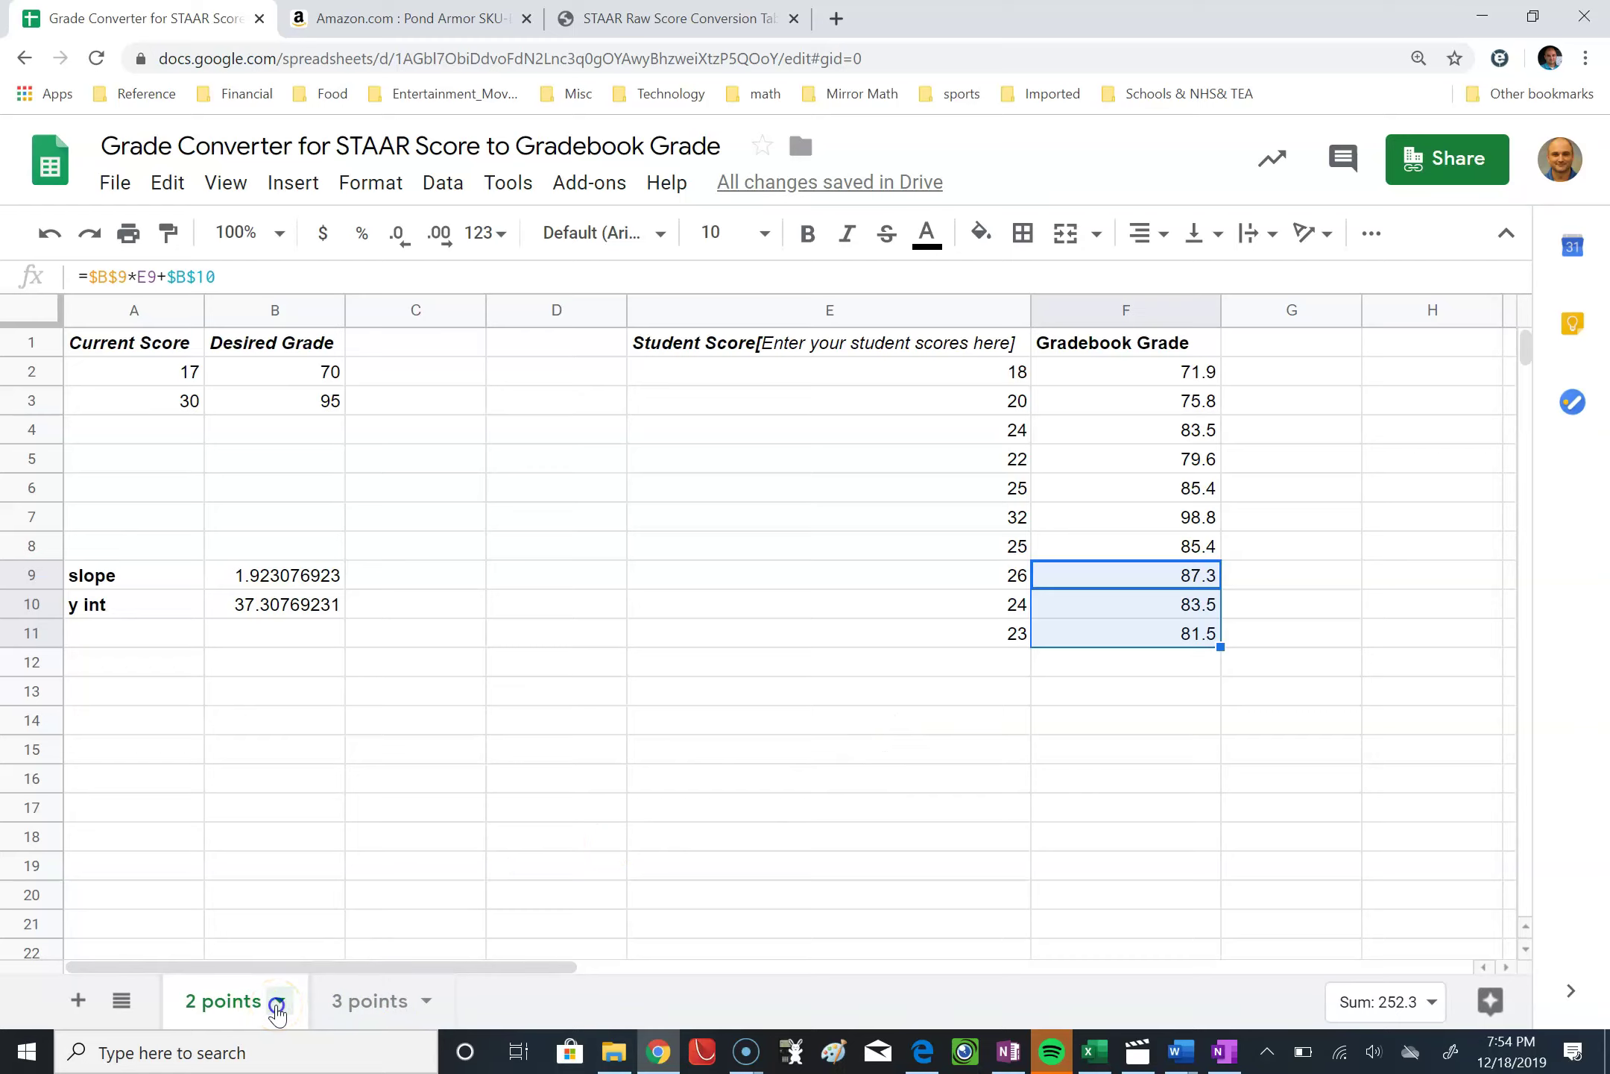
Duplicate the 2 points sheet and rename the copy "2019 5th Grade Math Staar".
{"action": "left_click", "coordinate": [277, 1007]}
{"action": "left_click", "coordinate": [214, 565]}
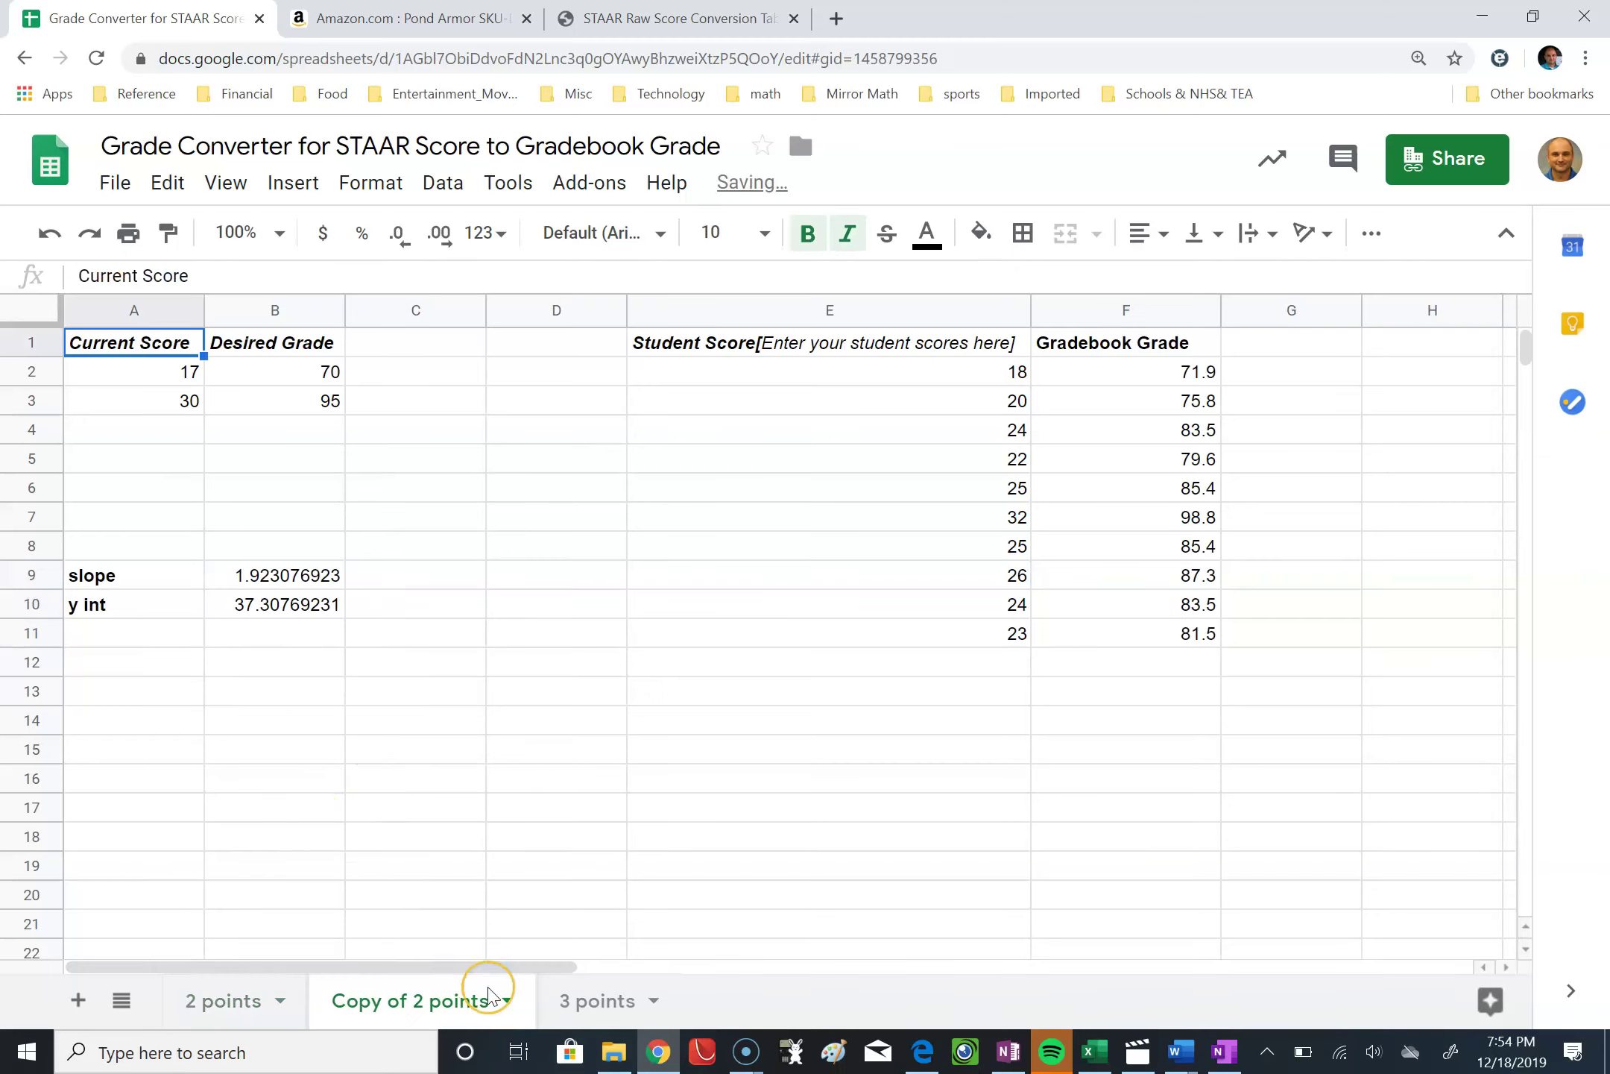
{"action": "left_click", "coordinate": [505, 1007]}
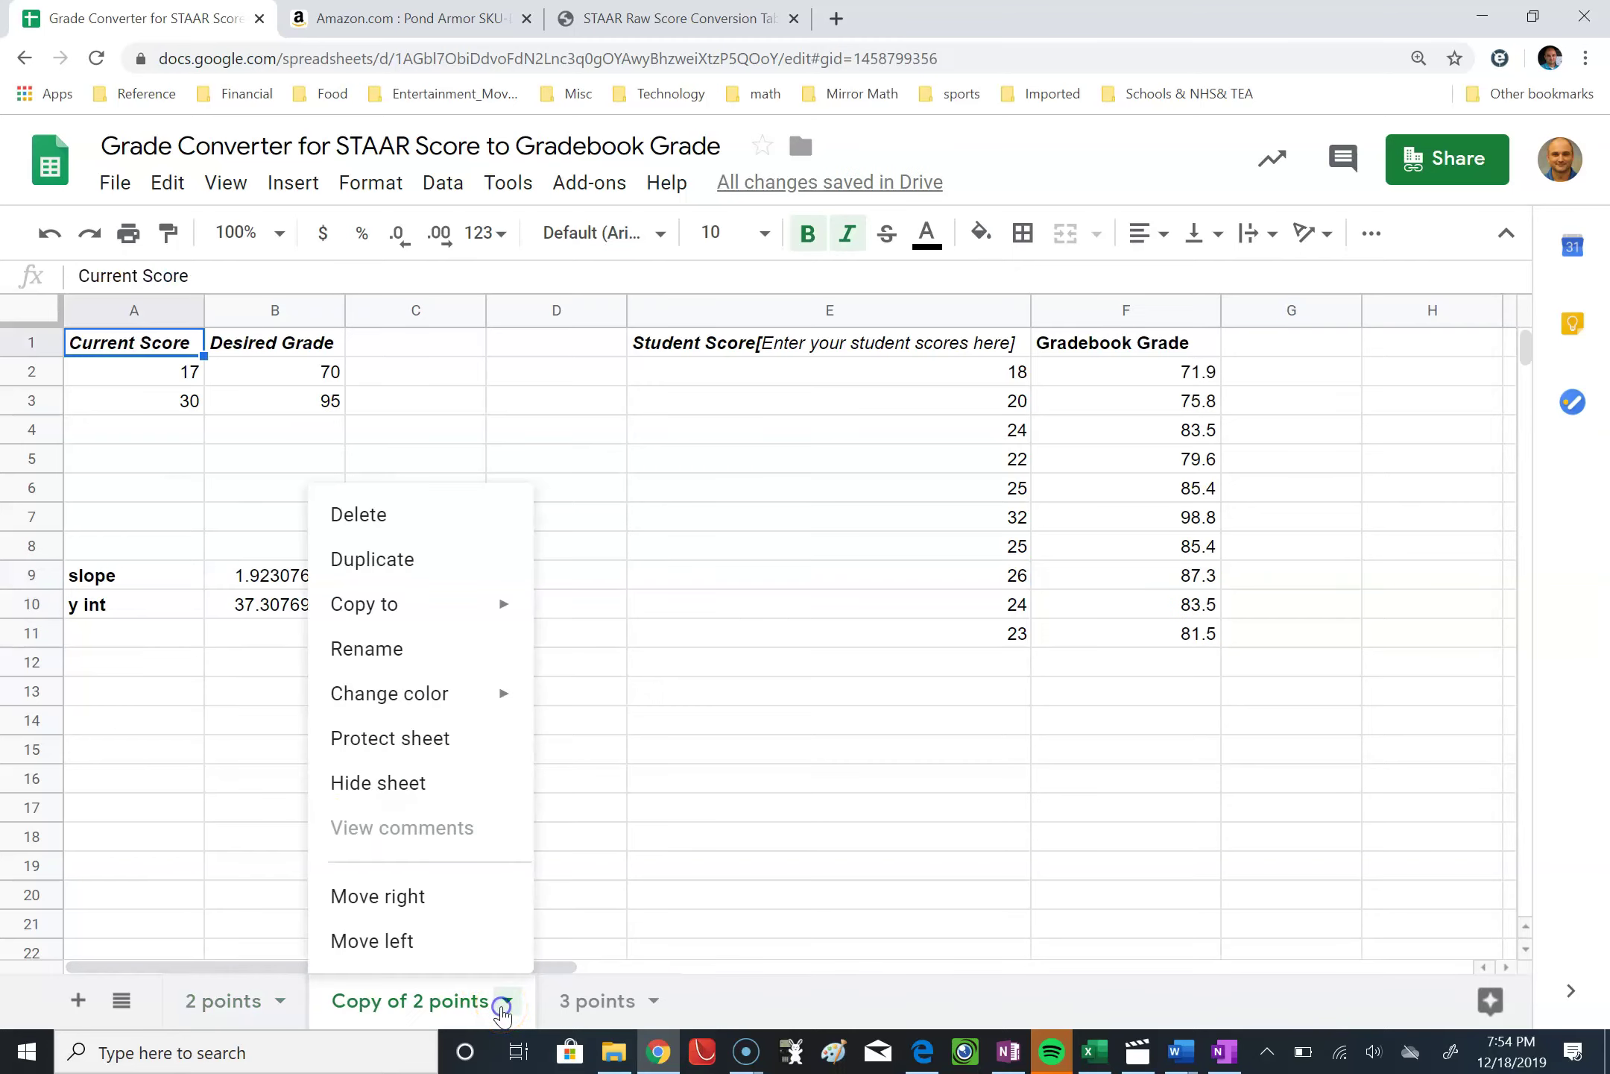
{"action": "left_click", "coordinate": [388, 666]}
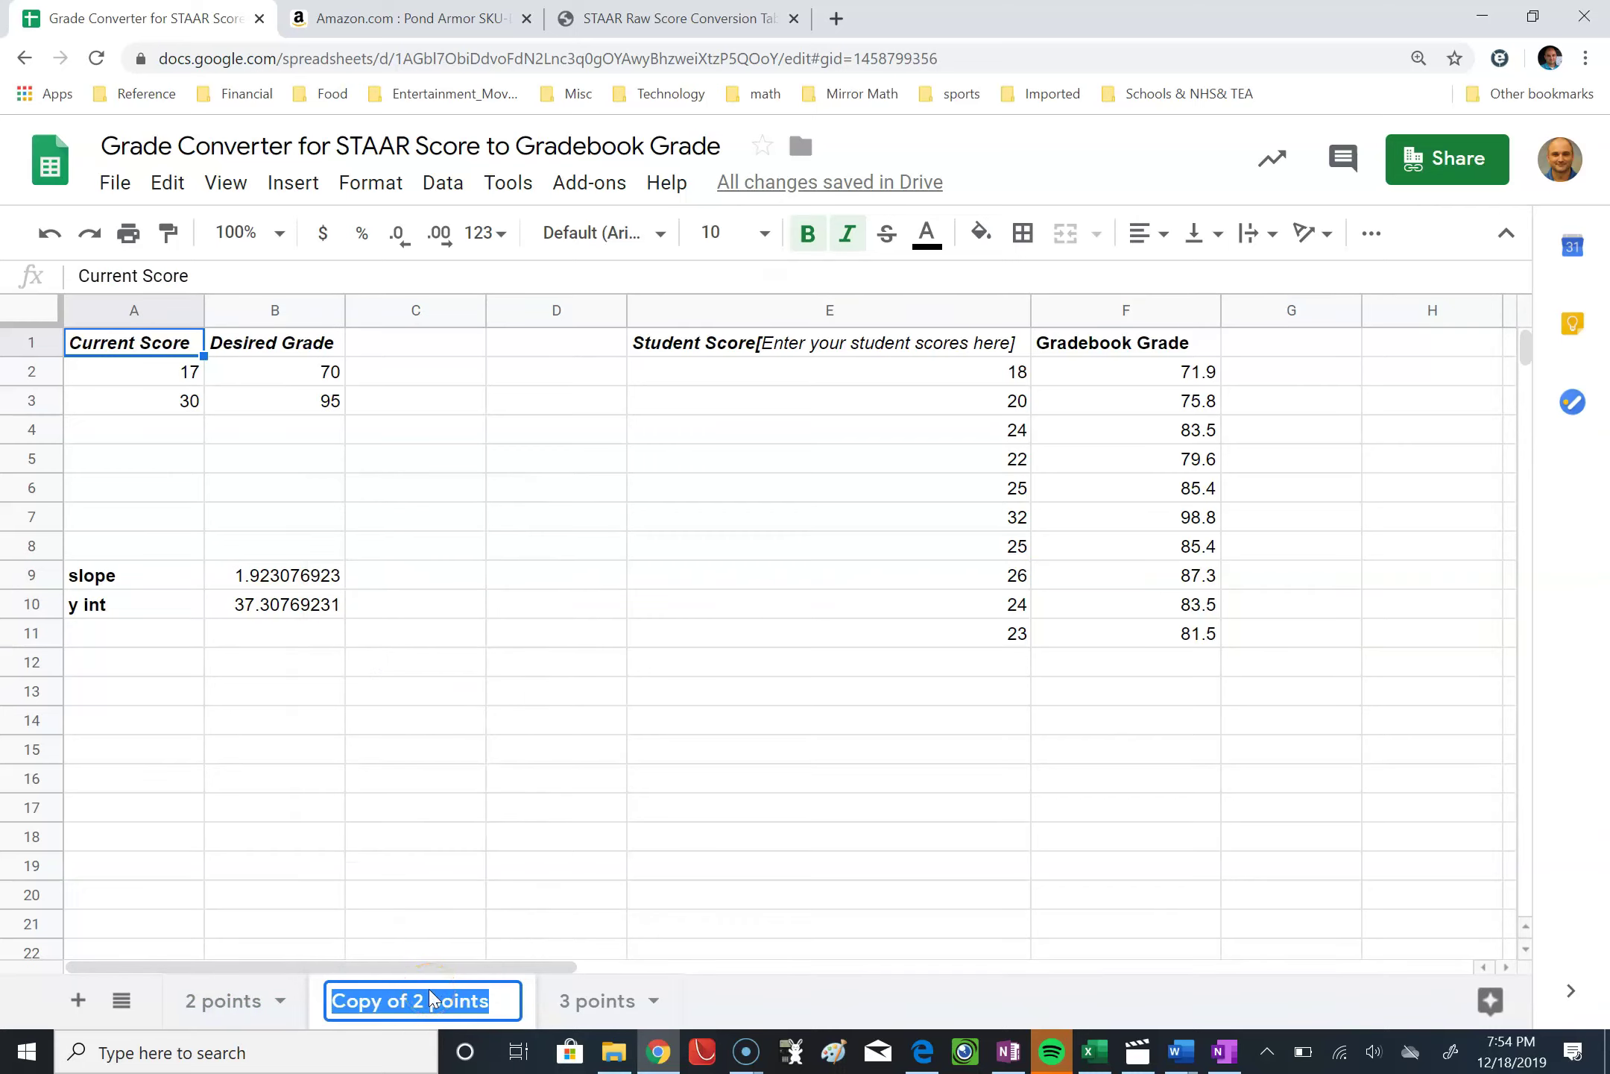
{"action": "type", "text": "2019 5th Grade Math "}
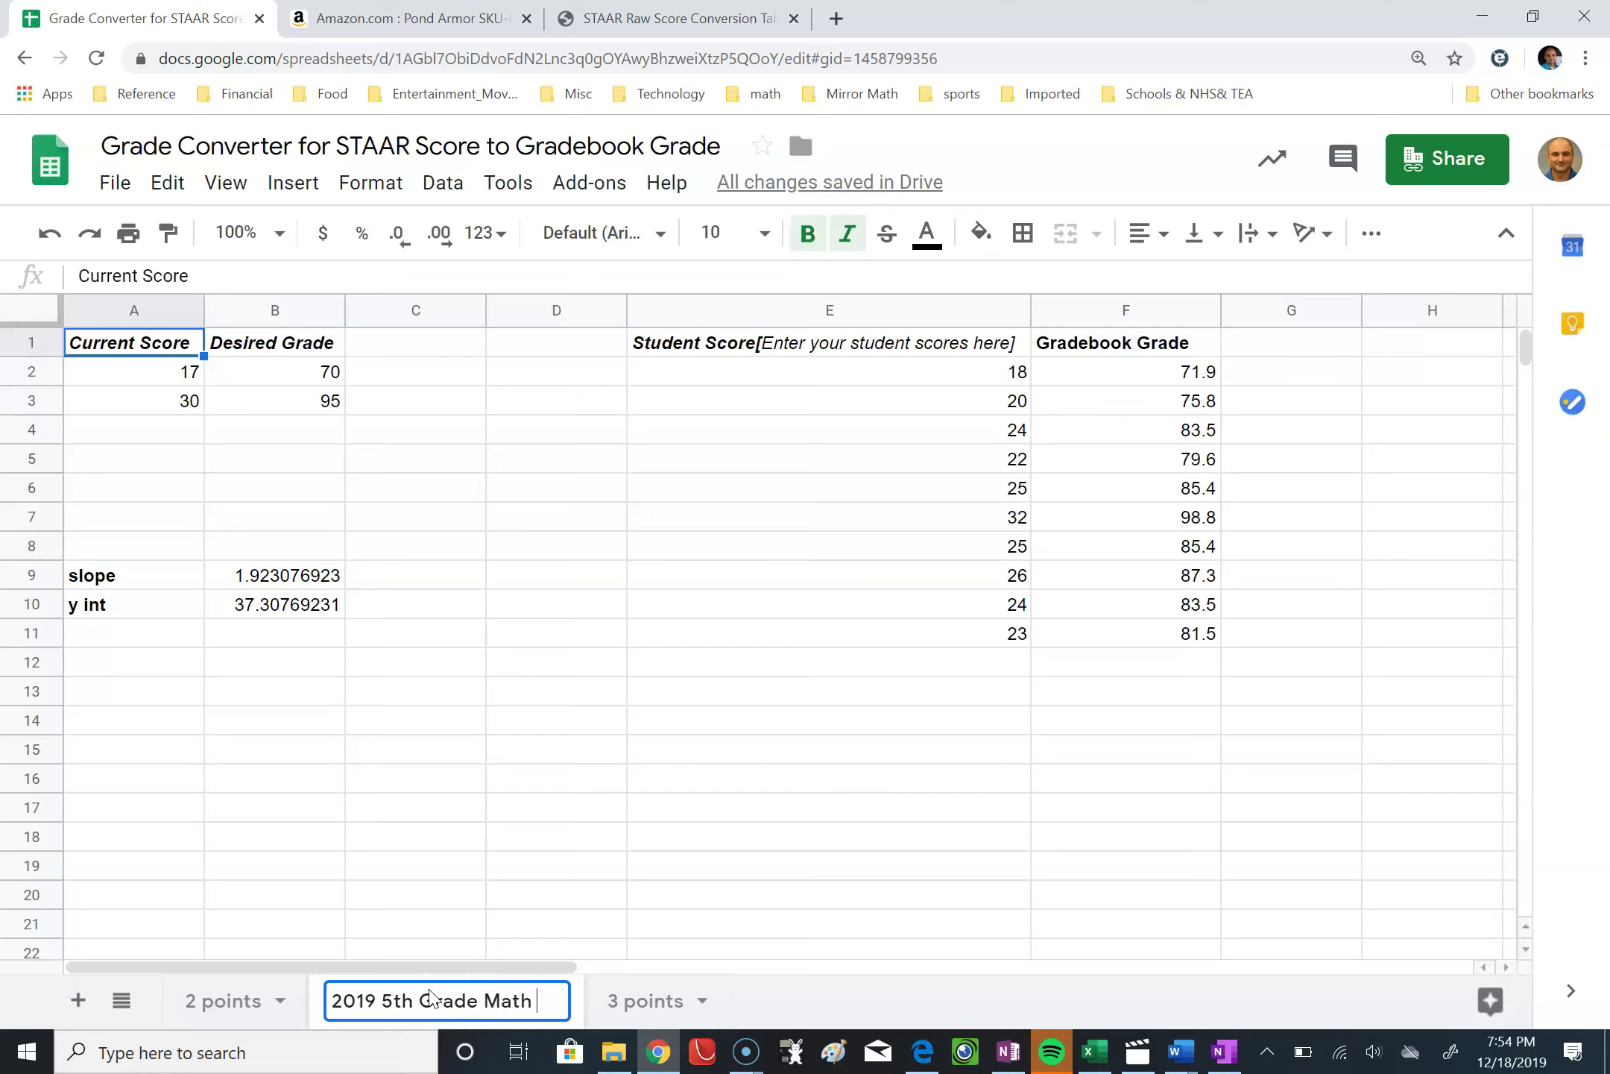
{"action": "type", "text": "Staar"}
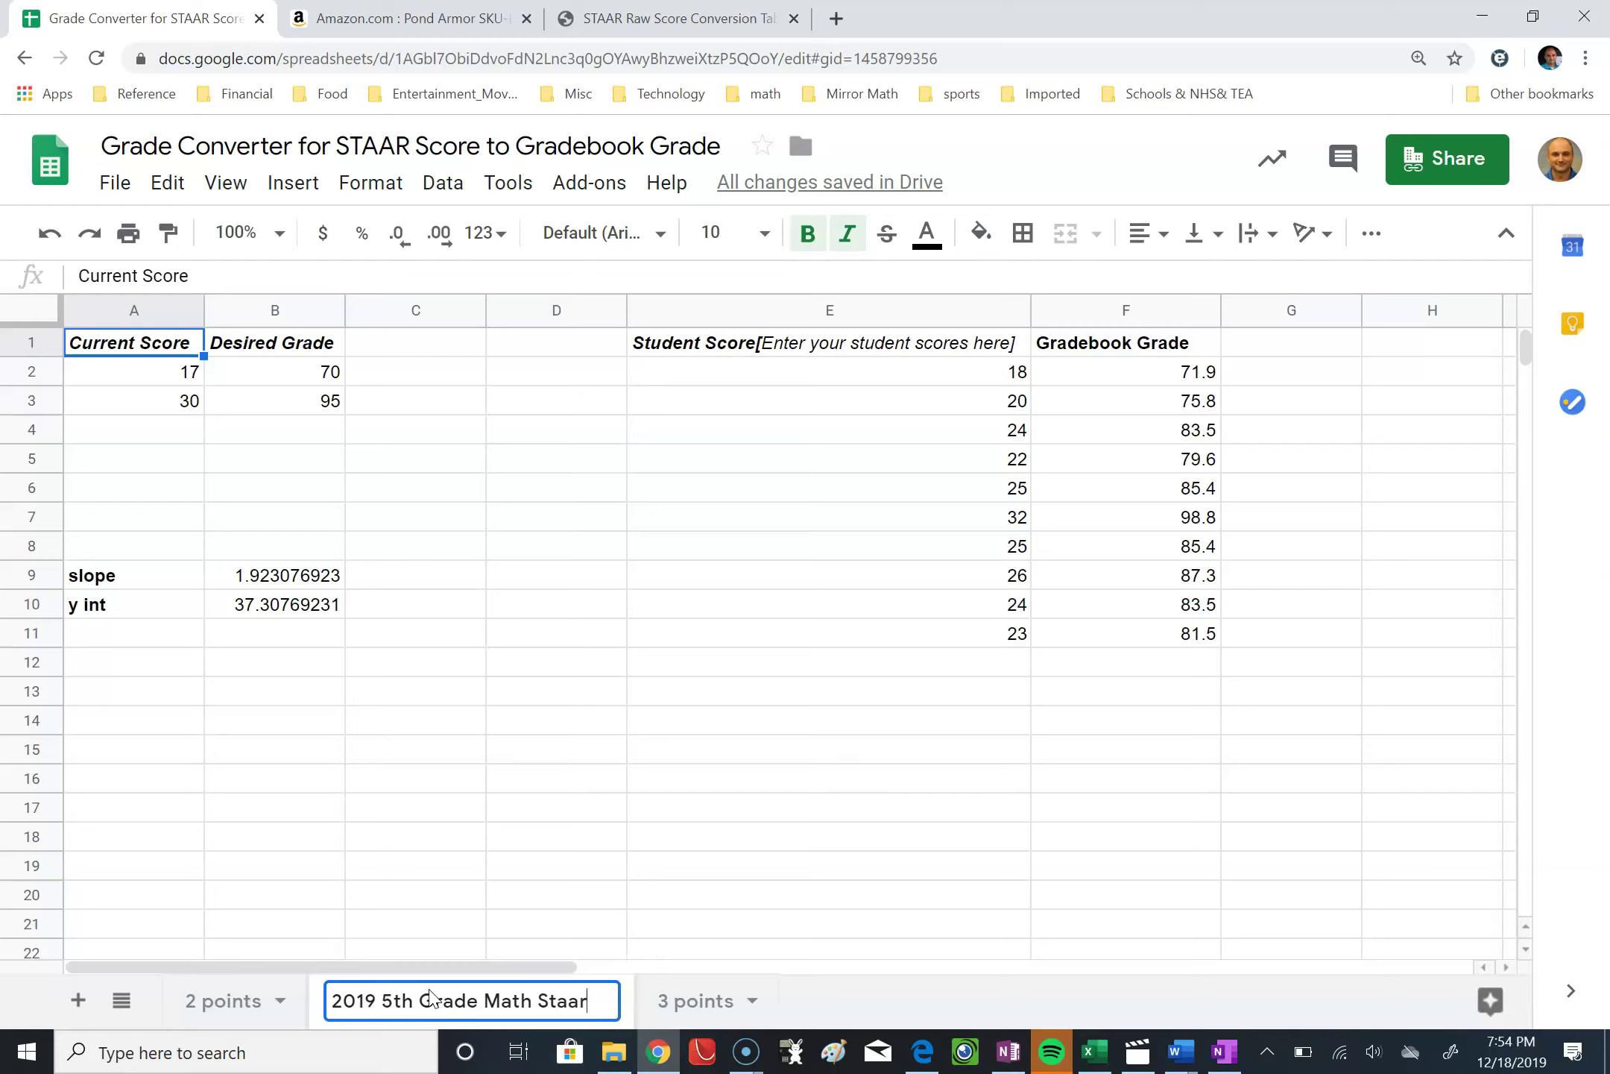
{"action": "key", "text": "Return"}
{"action": "left_click", "coordinate": [760, 917]}
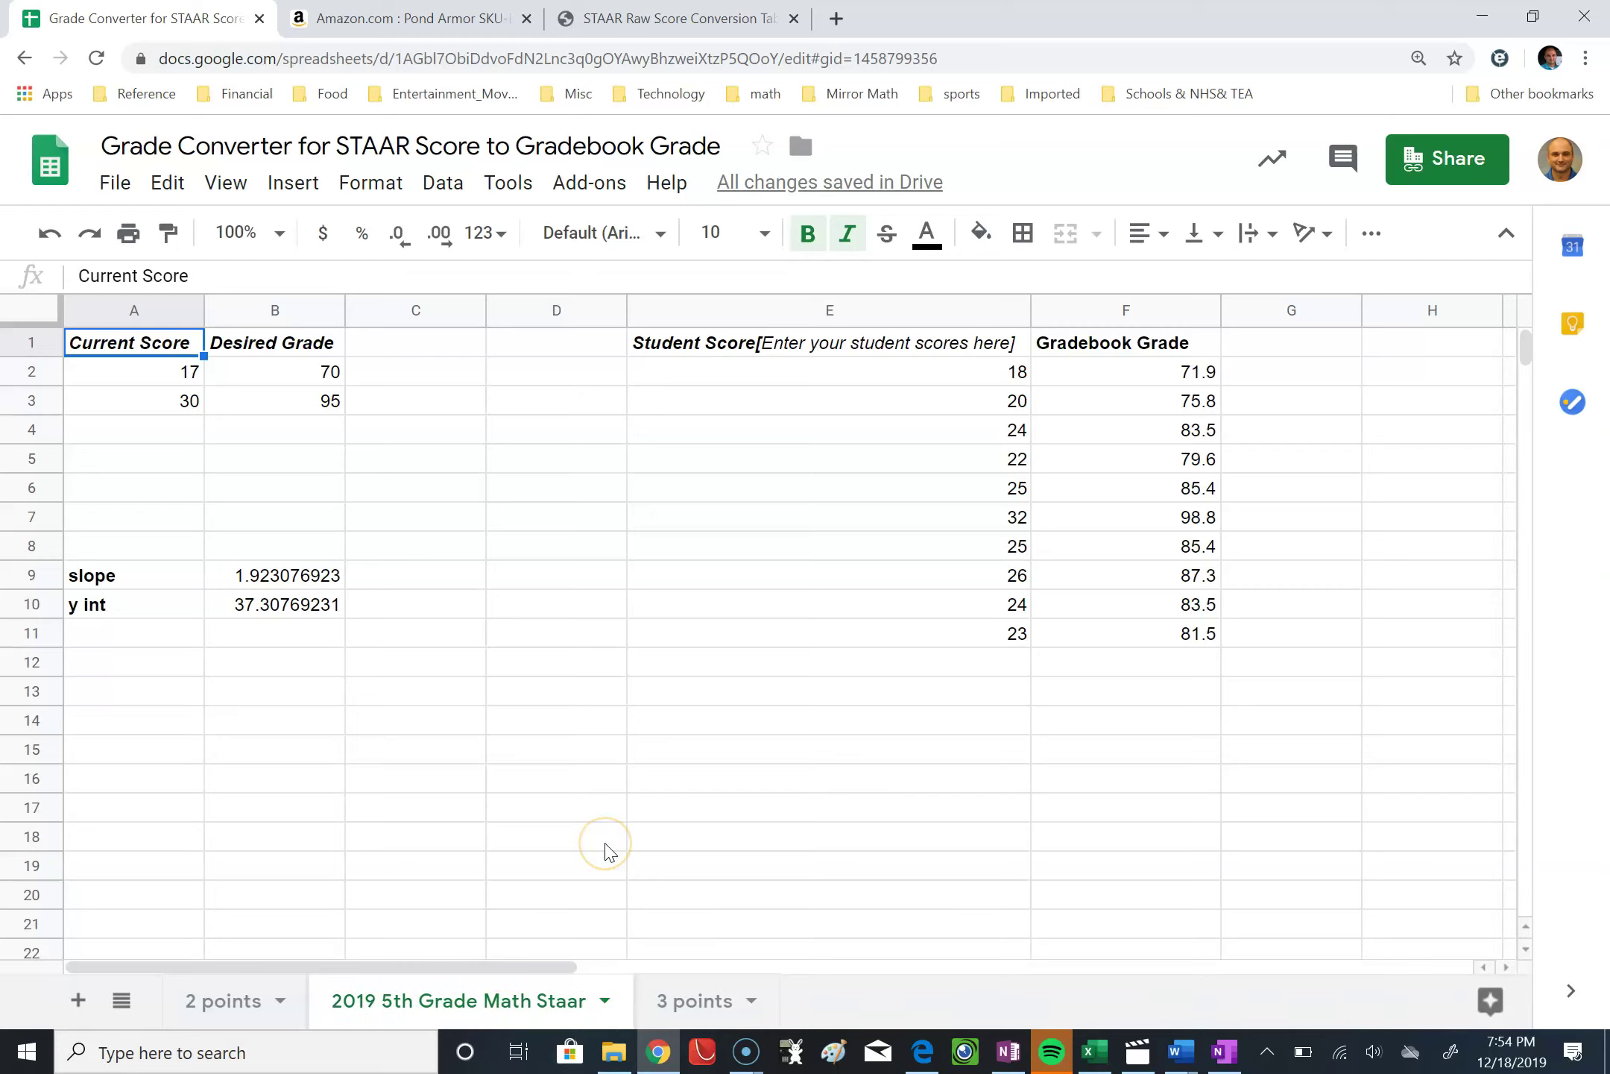